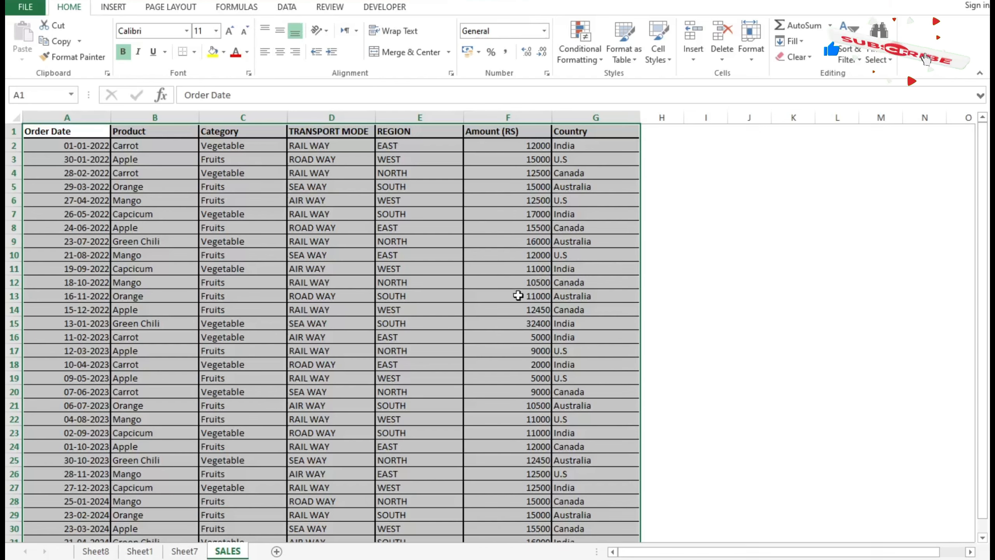
Insert the recommended PivotTable showing Sum of Amount (RS) by Country from the selected SALES data.
scroll(517, 293, "down", 2)
scroll(518, 294, "up", 2)
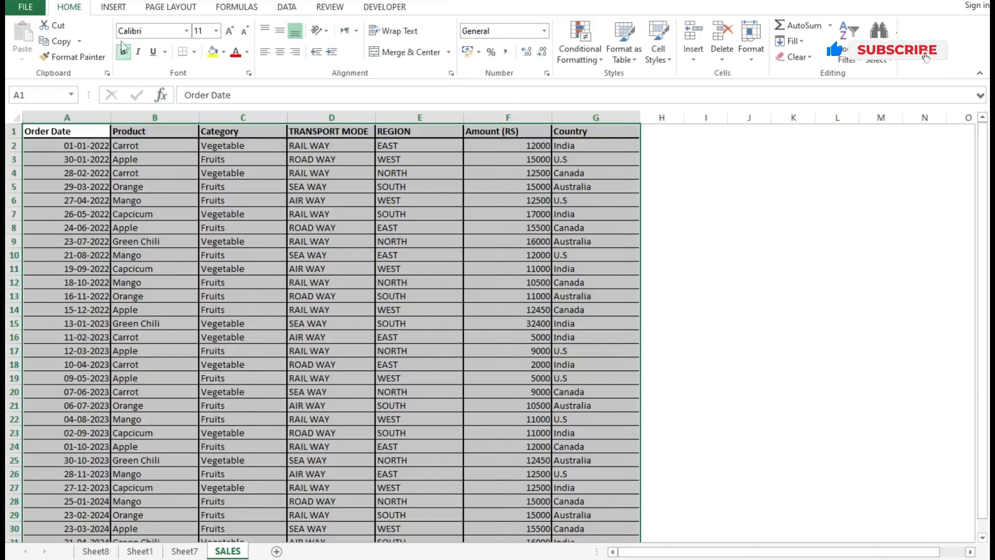
left_click(111, 7)
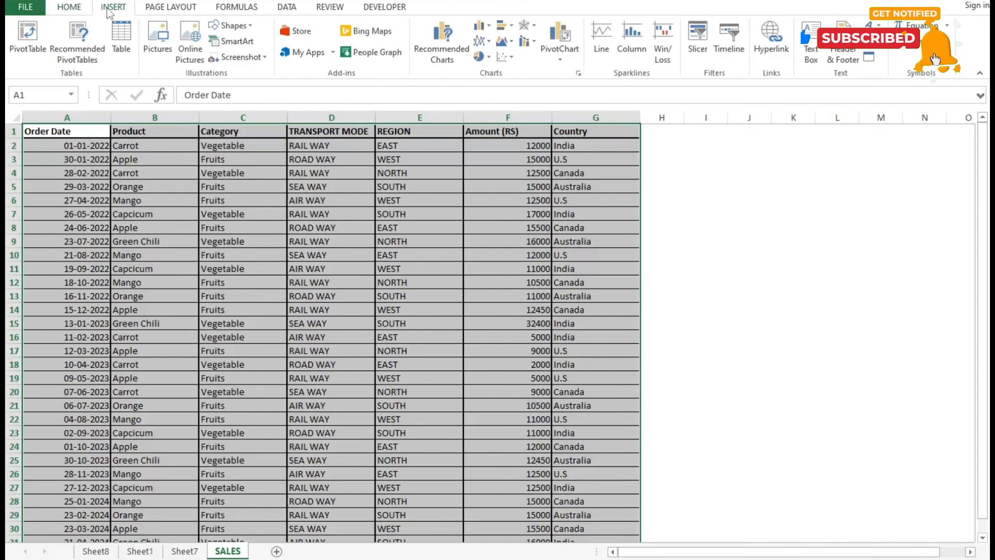
left_click(87, 43)
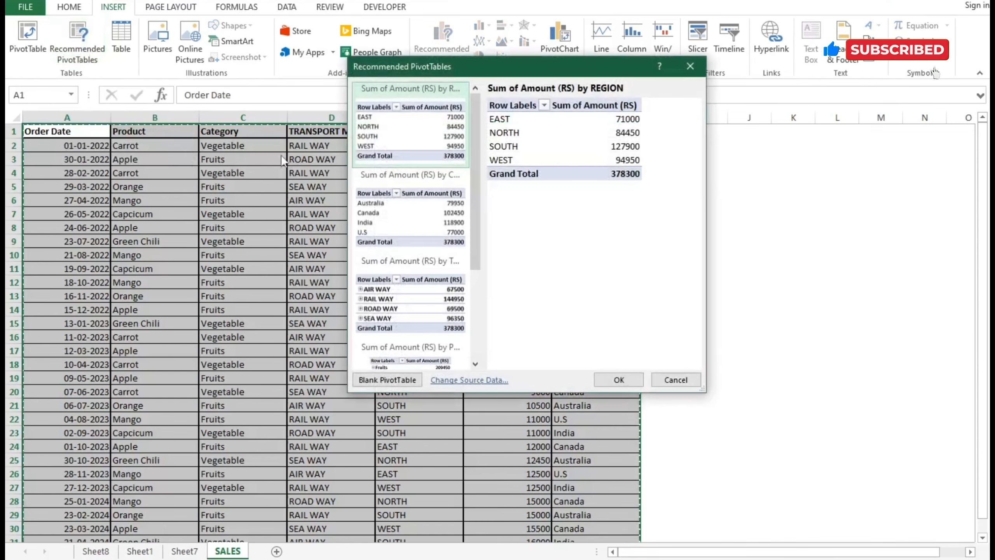
left_click_drag(411, 68, 460, 115)
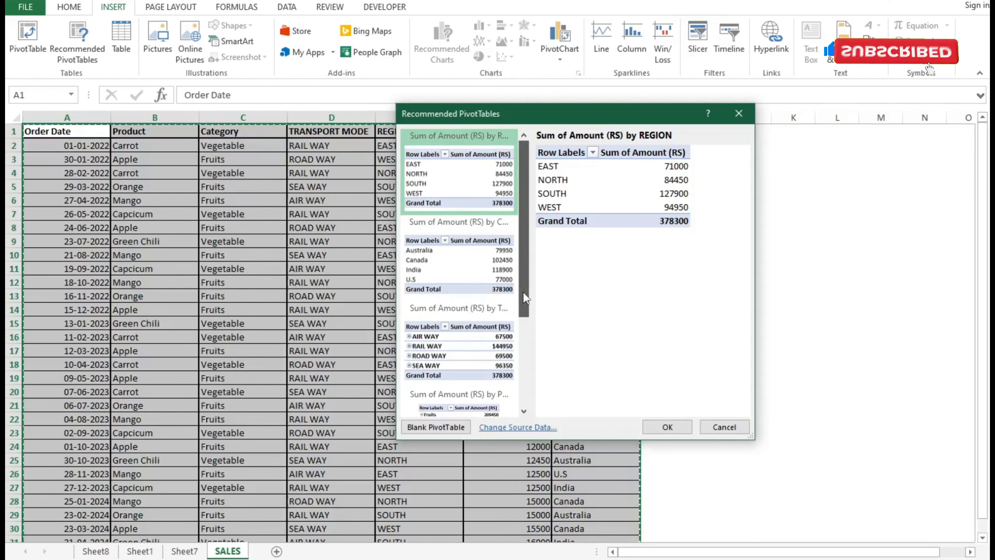
mouse_move(525, 298)
left_mouse_down()
mouse_move(538, 347)
mouse_move(531, 284)
left_mouse_up()
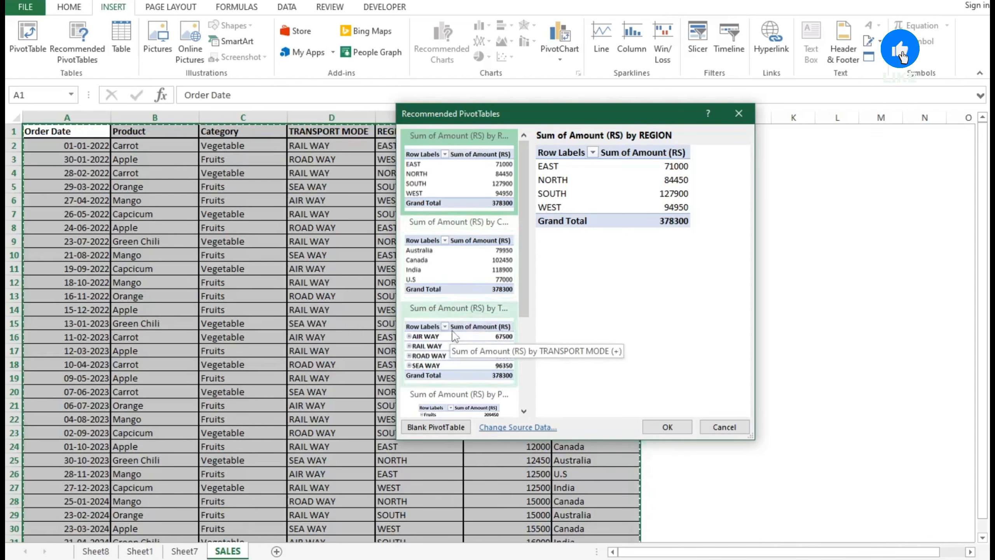
left_click_drag(523, 317, 526, 382)
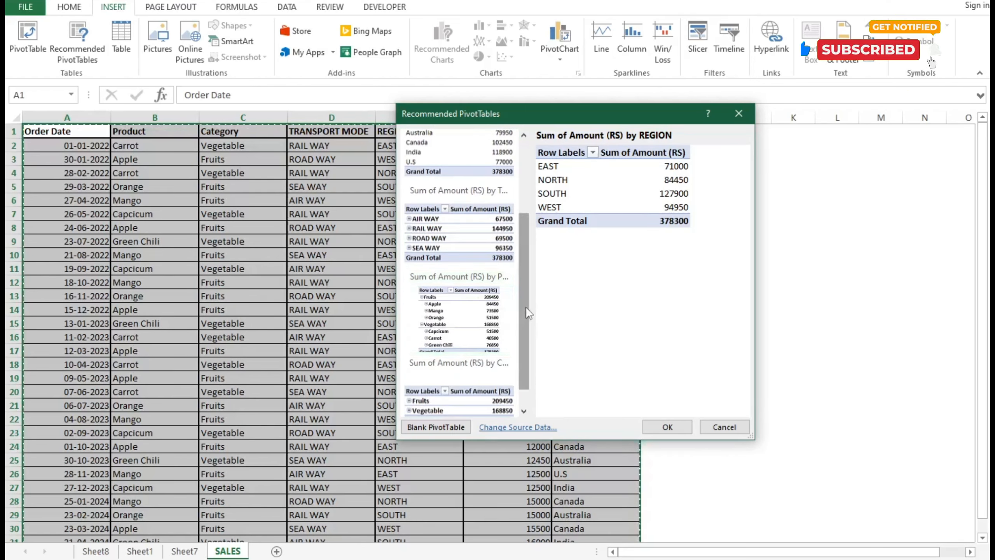
left_click_drag(525, 307, 522, 339)
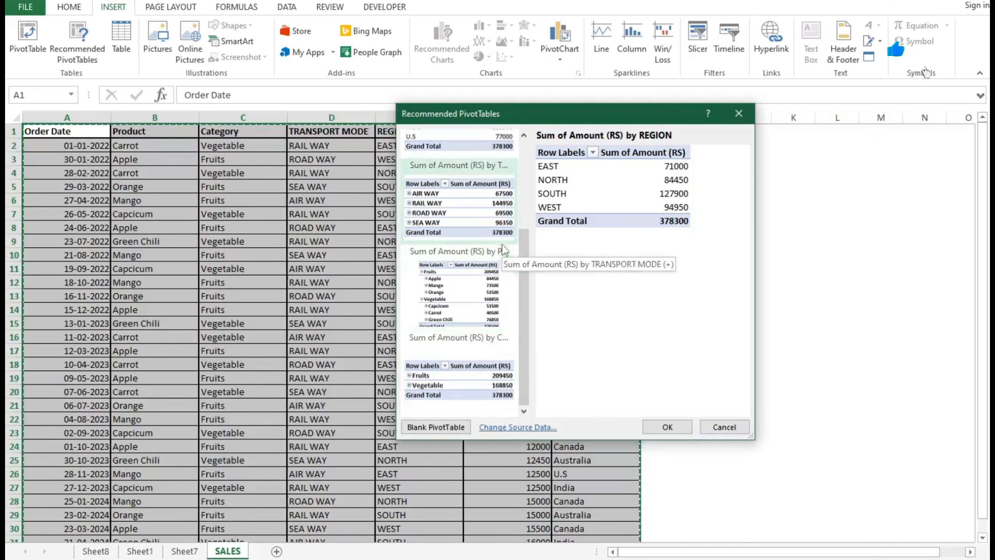
left_click_drag(529, 308, 527, 216)
left_click(455, 260)
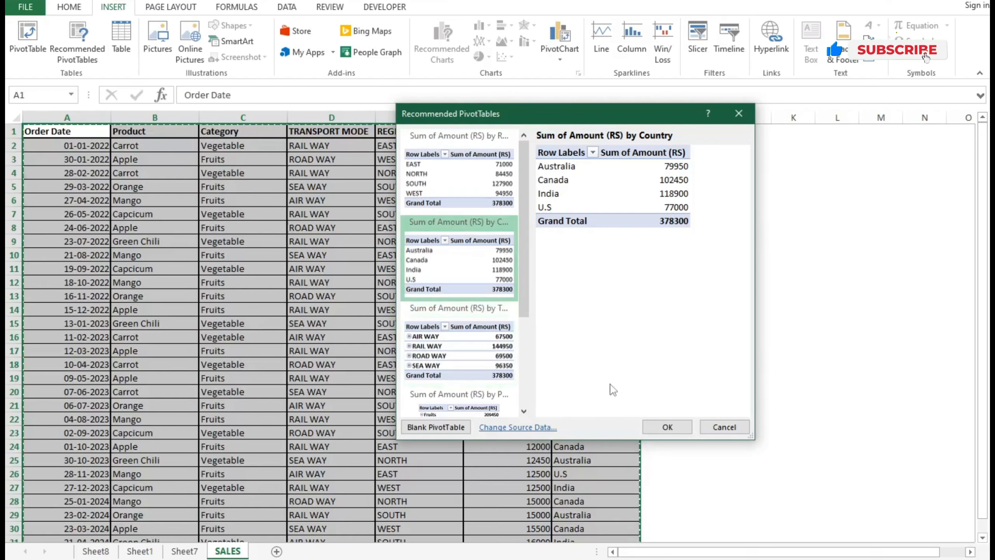
left_click(670, 427)
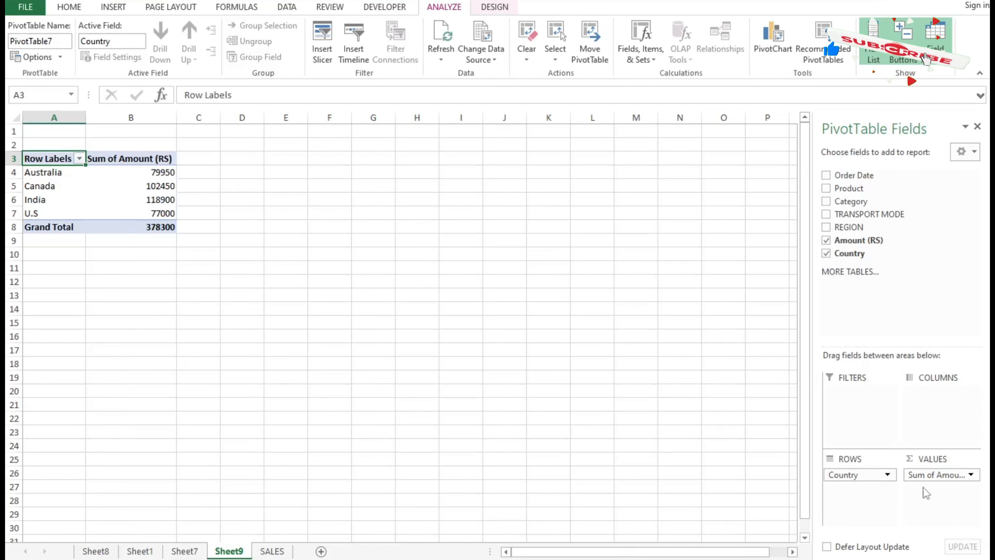
Insert the recommended PivotTable showing Sum of Amount (RS) by TRANSPORT MODE from the SALES data.
left_click(271, 551)
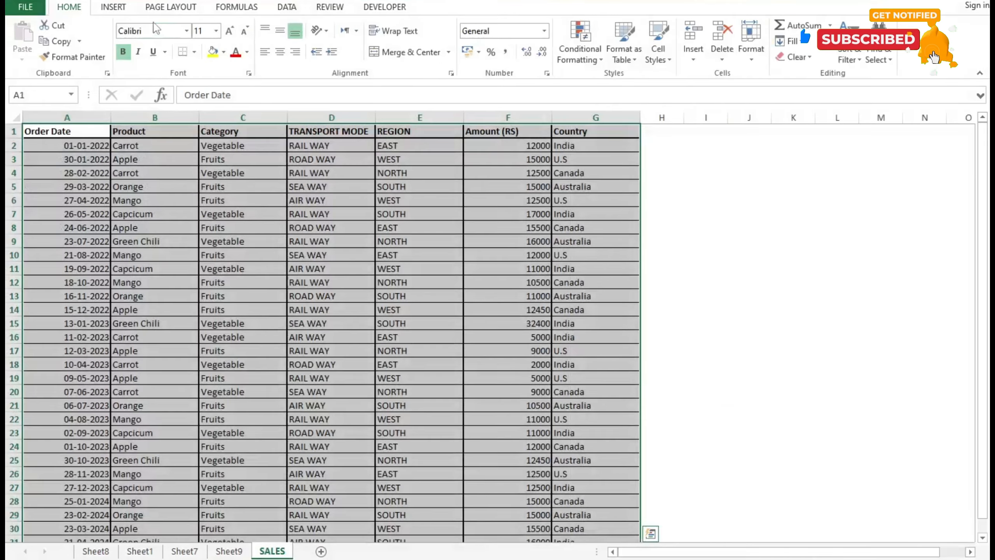
left_click(119, 12)
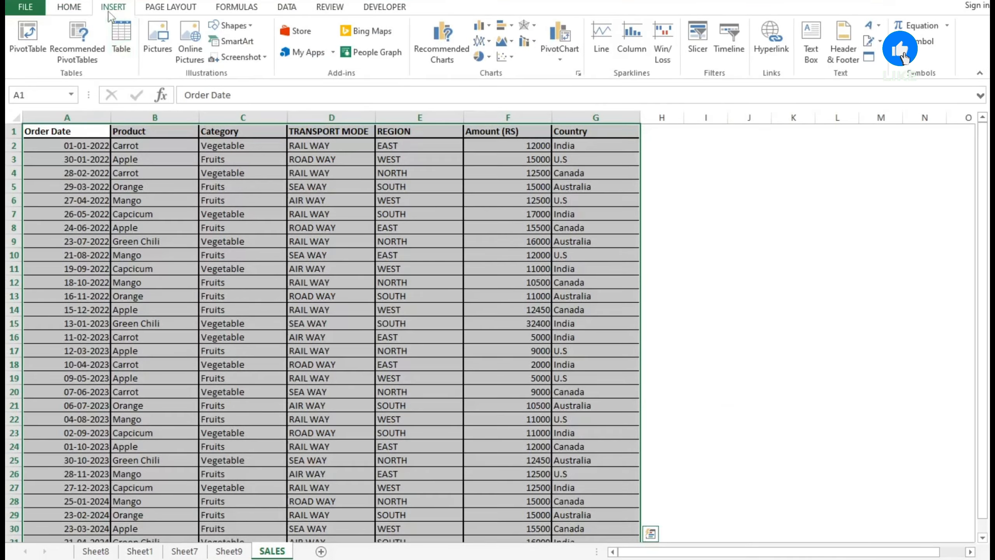
left_click(77, 39)
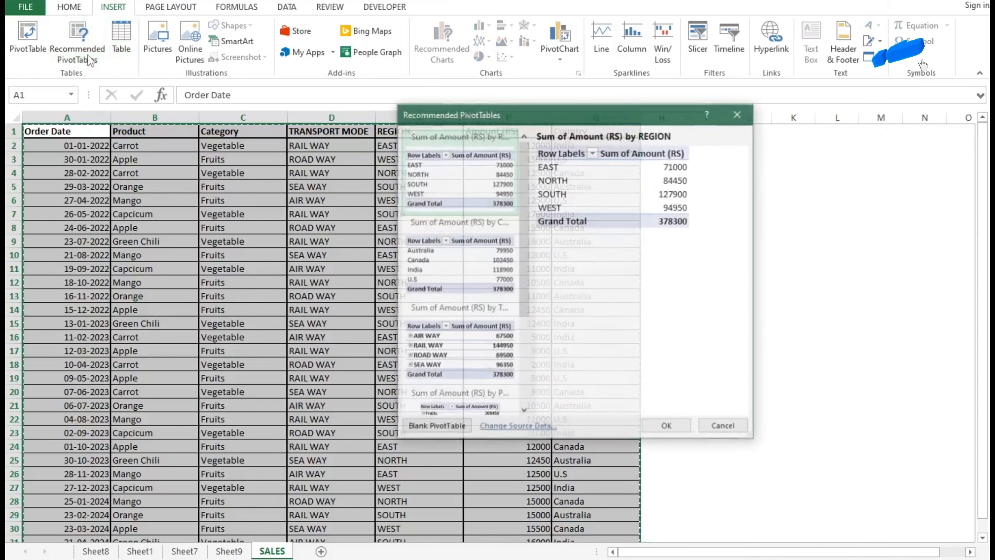
scroll(474, 259, "down", 3)
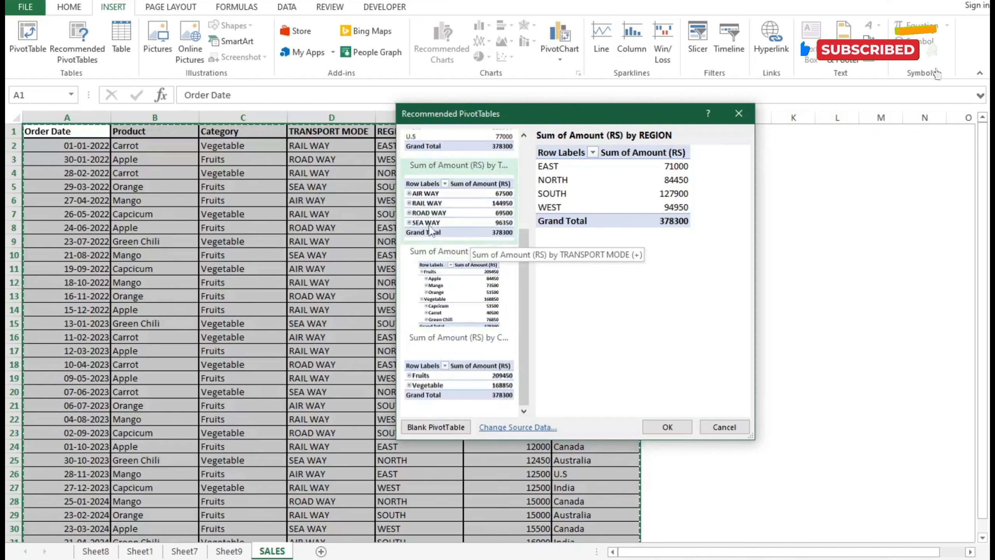
left_click(454, 208)
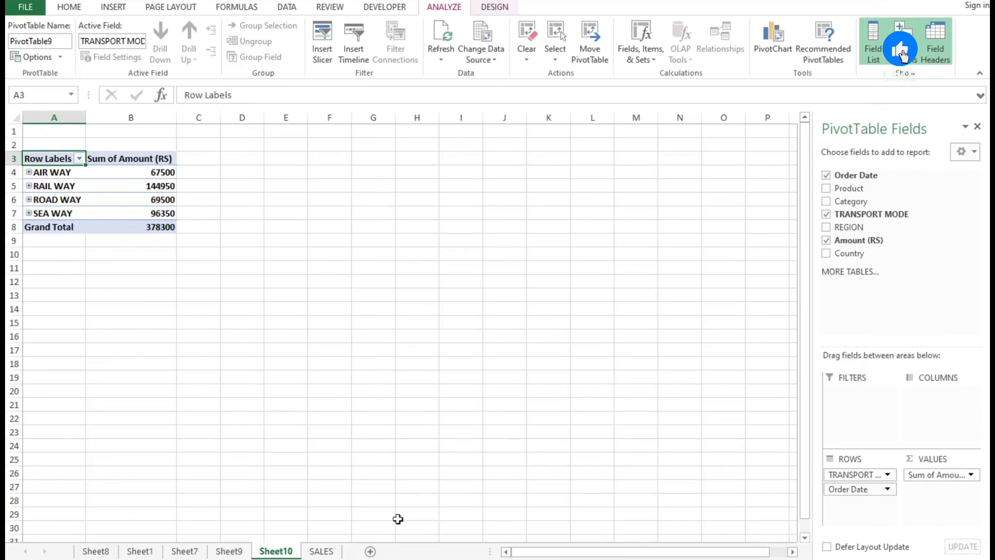
Return to the SALES sheet and review its recommended PivotTable layouts again.
left_click(321, 550)
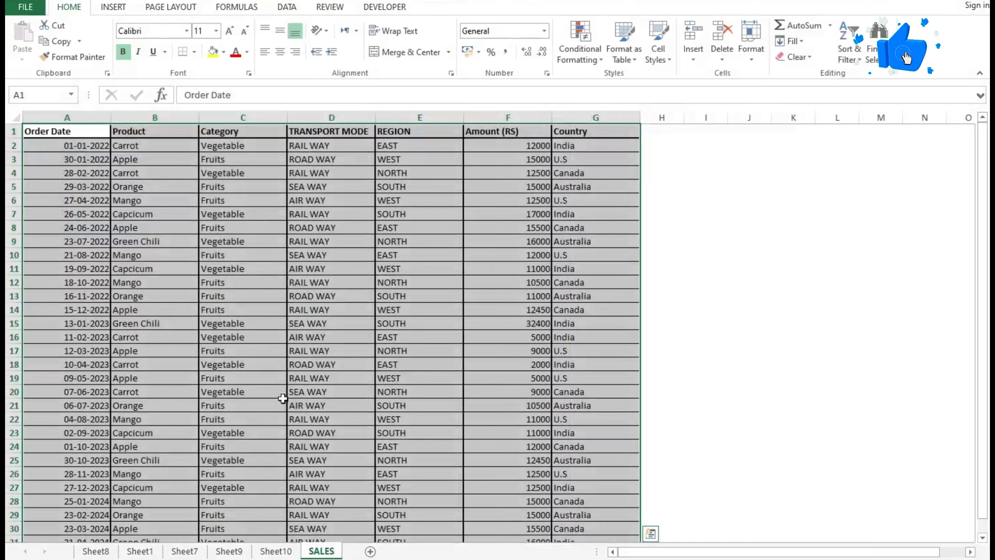
left_click(114, 7)
left_click(69, 55)
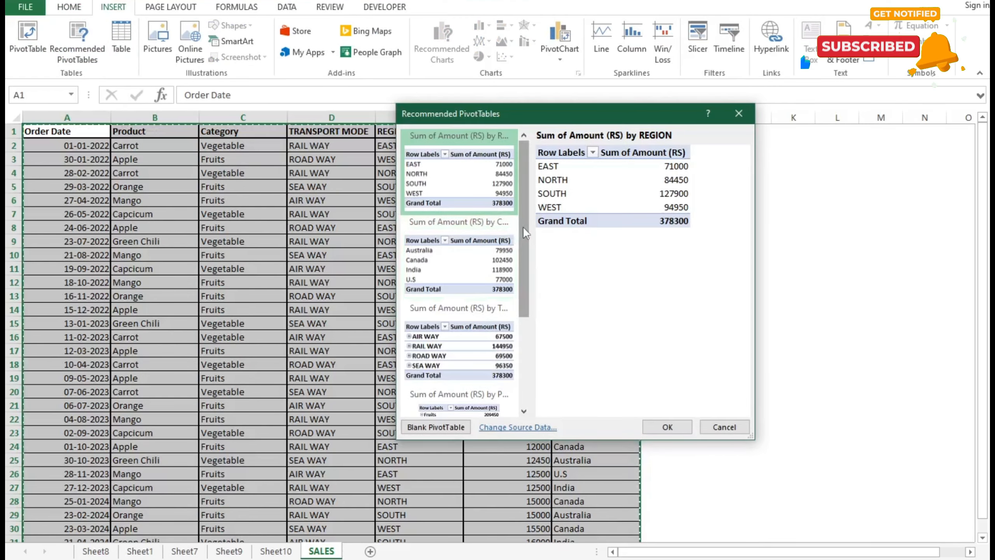
mouse_move(523, 226)
left_mouse_down()
mouse_move(555, 329)
mouse_move(522, 221)
left_mouse_up()
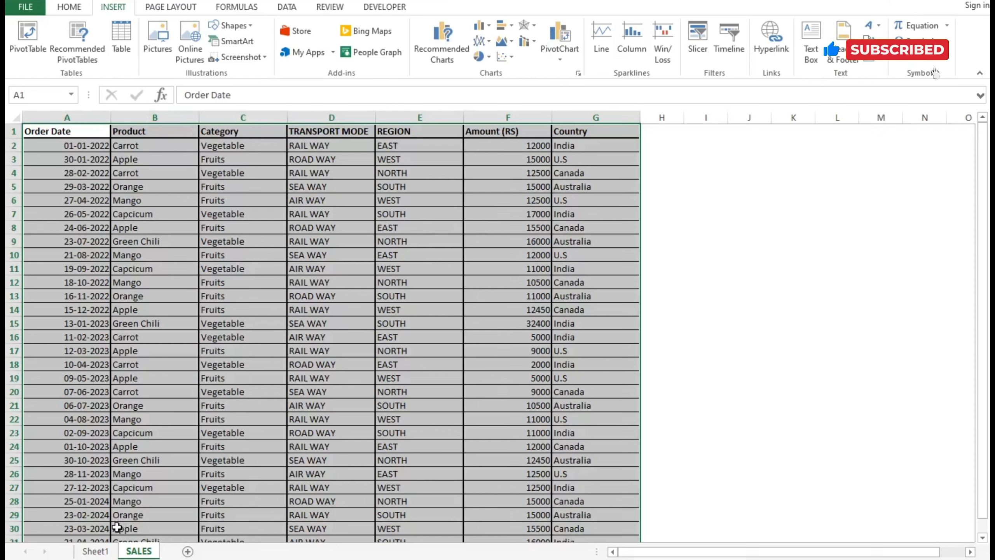
Add Country as the row field of the PivotTable on Sheet1 and filter it to Australia and India only.
left_click(96, 551)
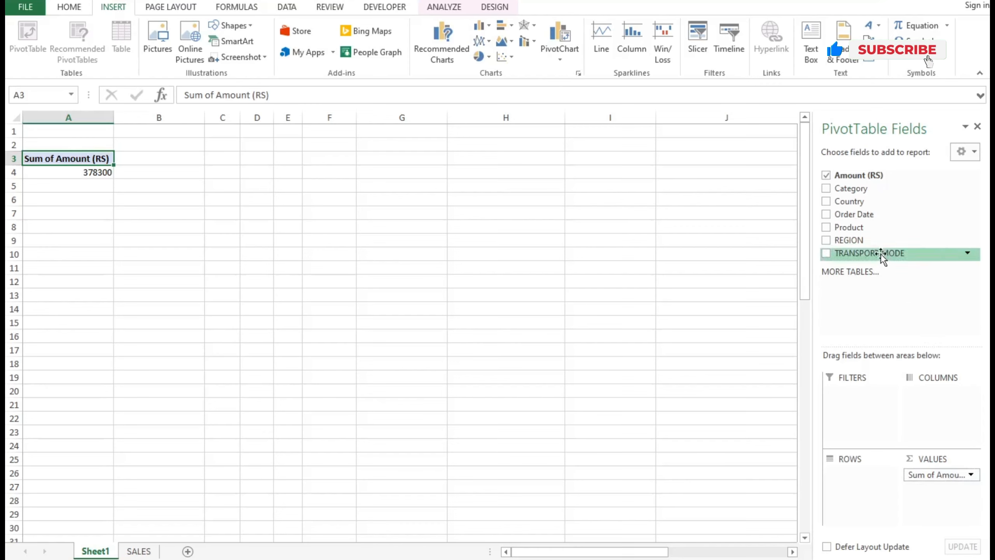
left_click_drag(865, 211, 857, 479)
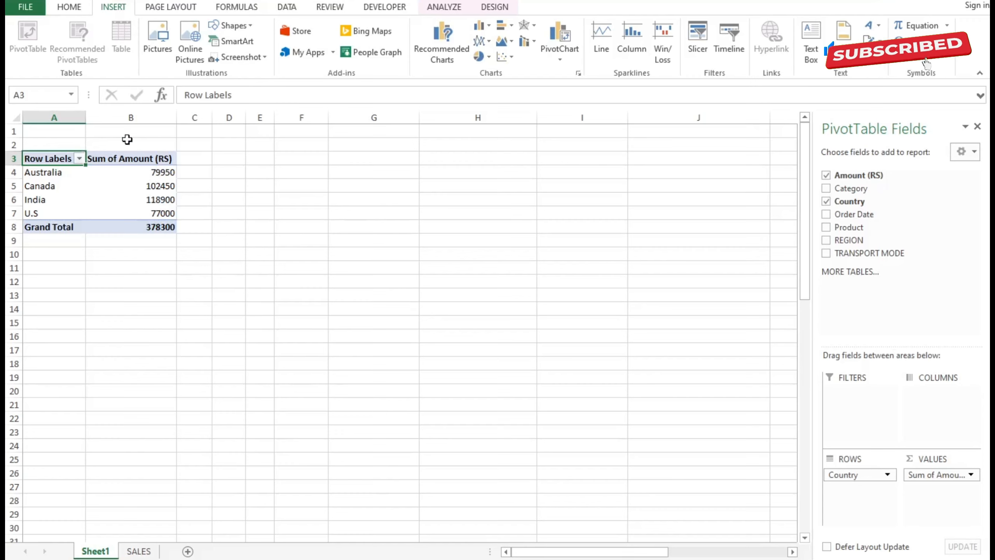
left_click(79, 159)
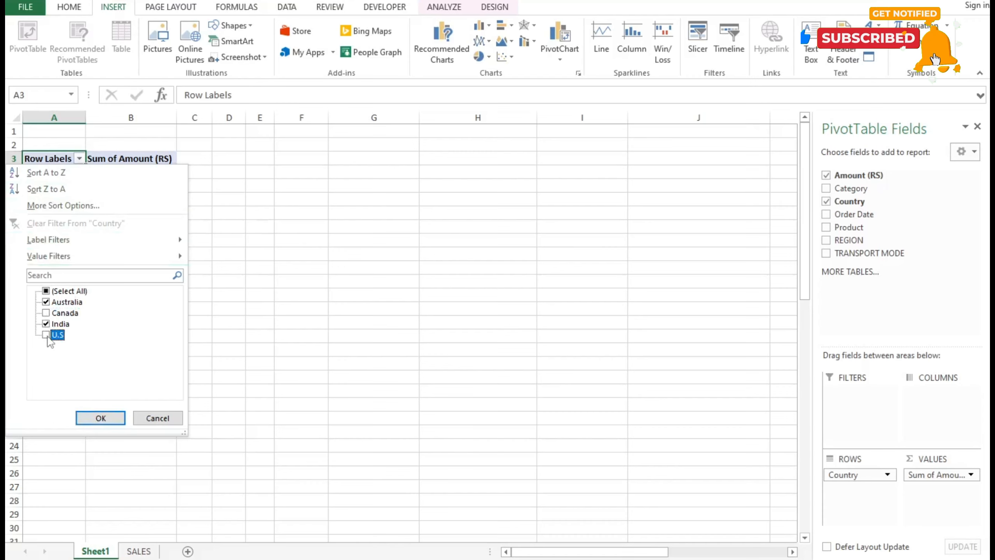
left_click(98, 418)
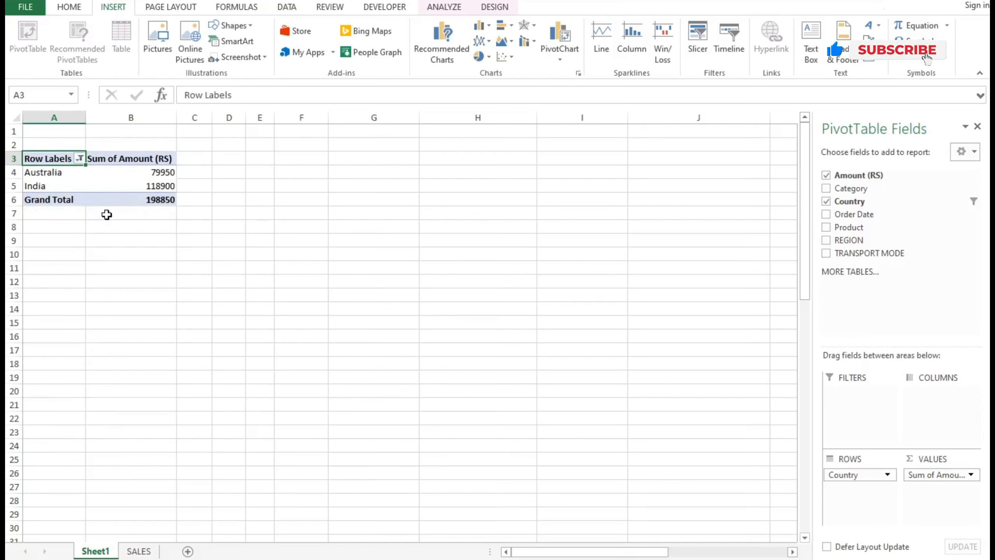
Examine the Australia and India rows of the filtered PivotTable and open the Country filter options.
left_click(76, 173)
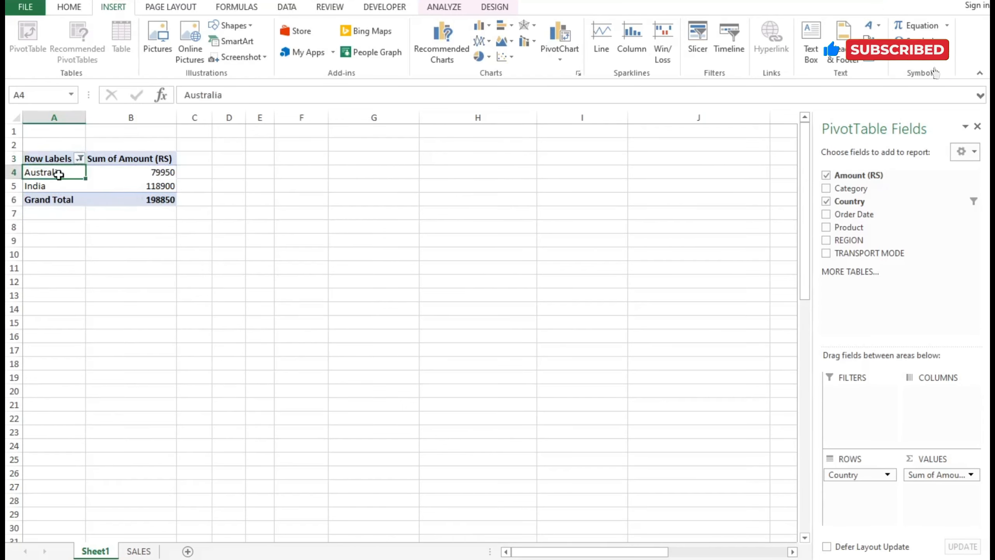
left_click_drag(59, 174, 97, 172)
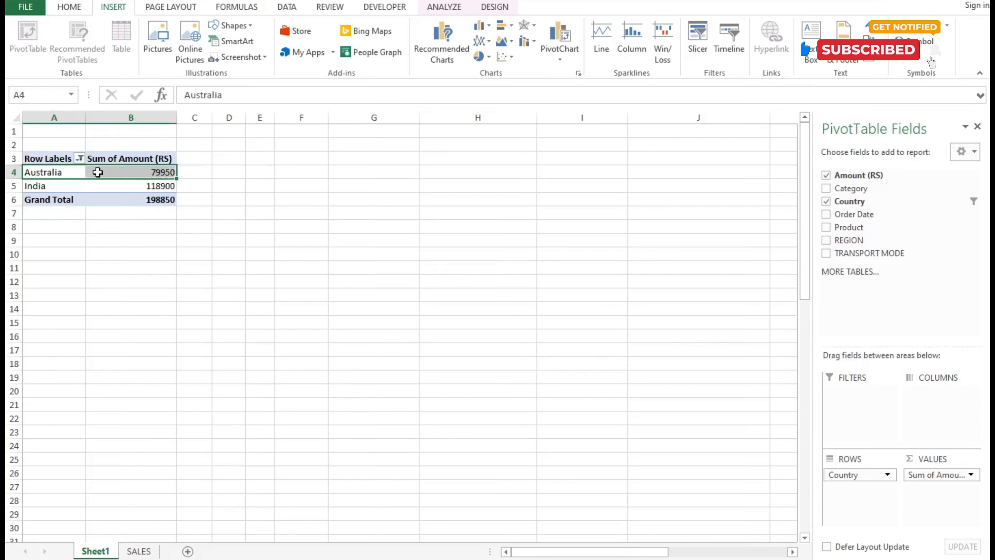
left_click(121, 173)
left_click(37, 189)
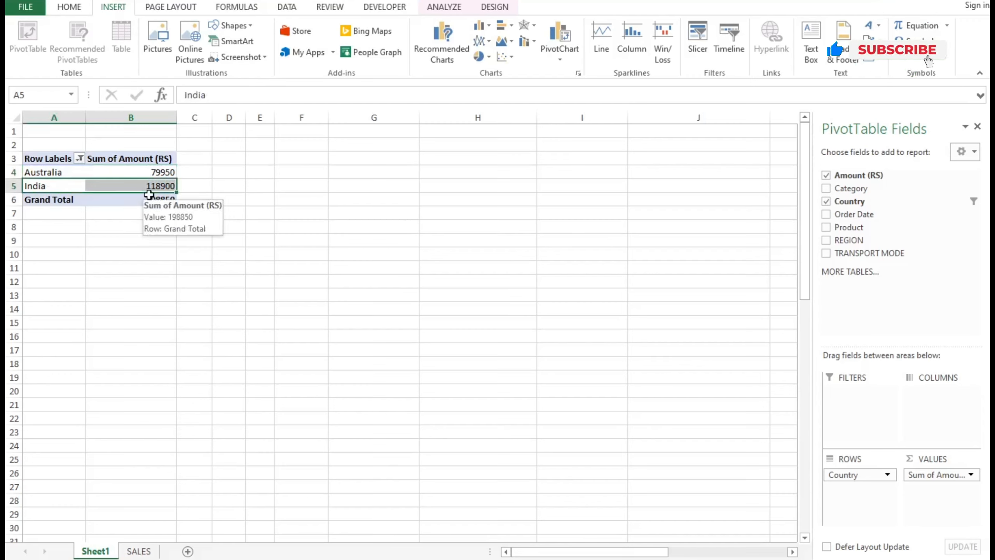
left_click(128, 224)
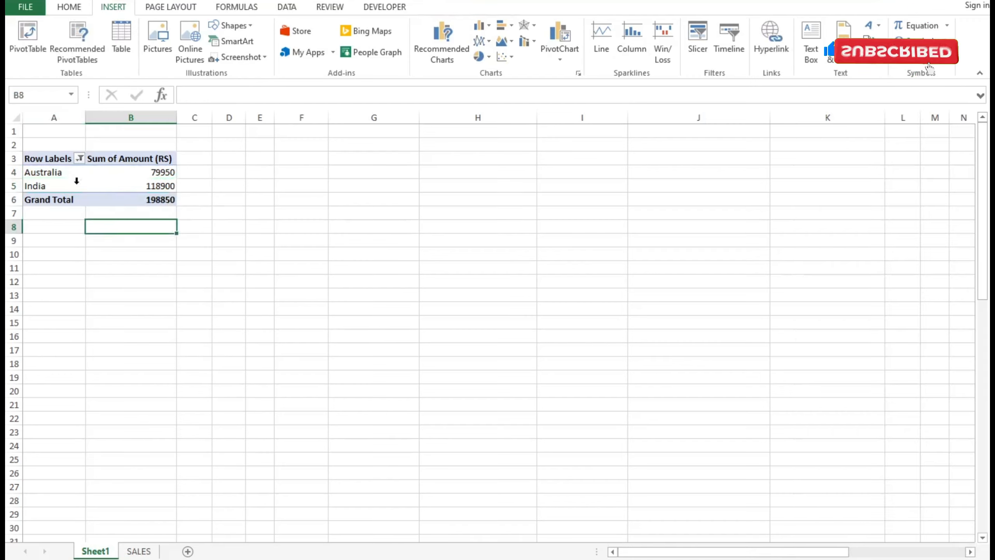
left_click_drag(71, 178, 115, 185)
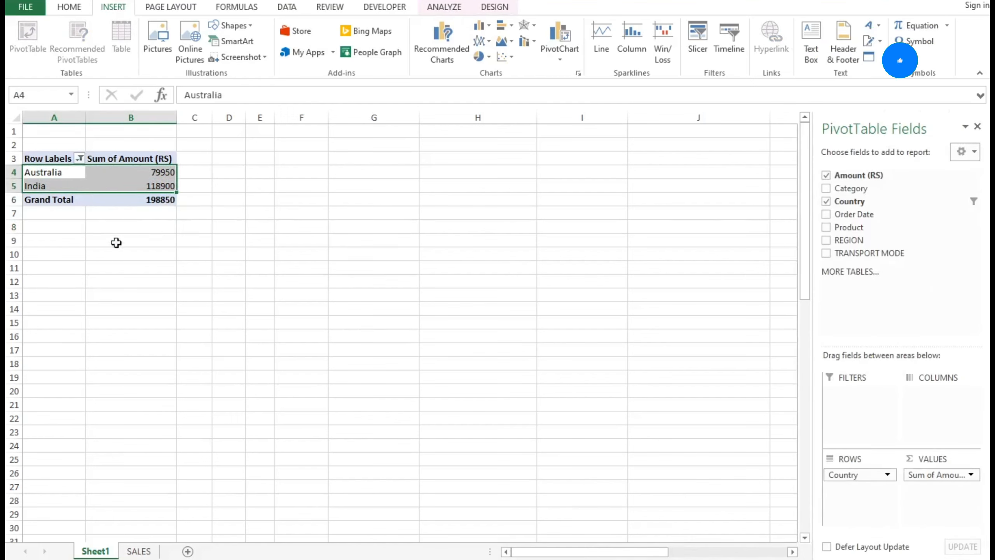
left_click(79, 158)
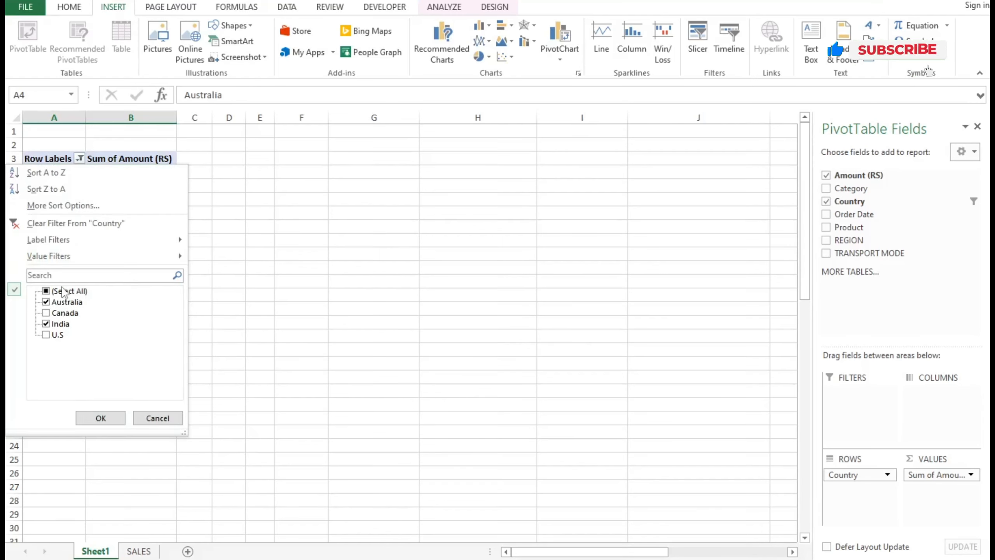
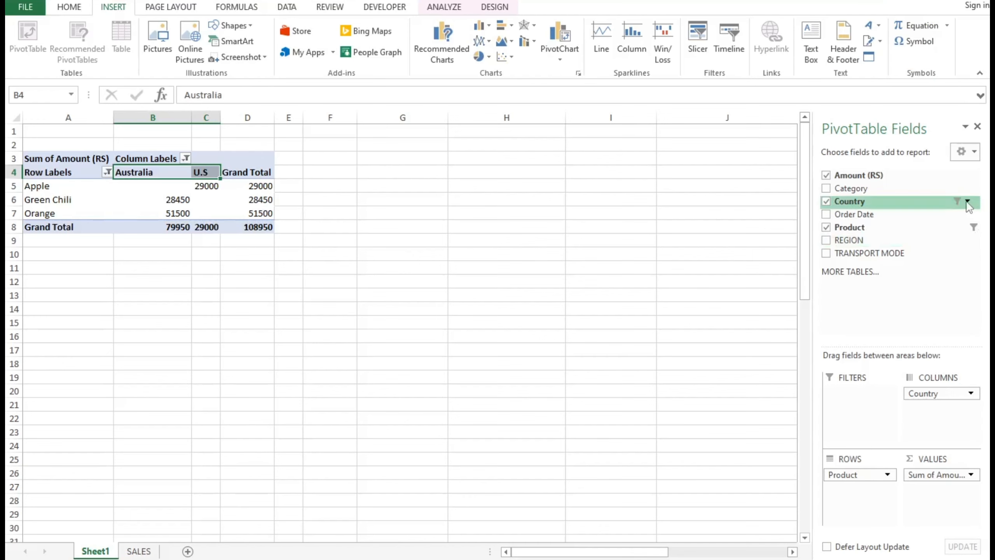
Include Canada and India in the Country filter alongside Australia and U.S.
left_click(966, 202)
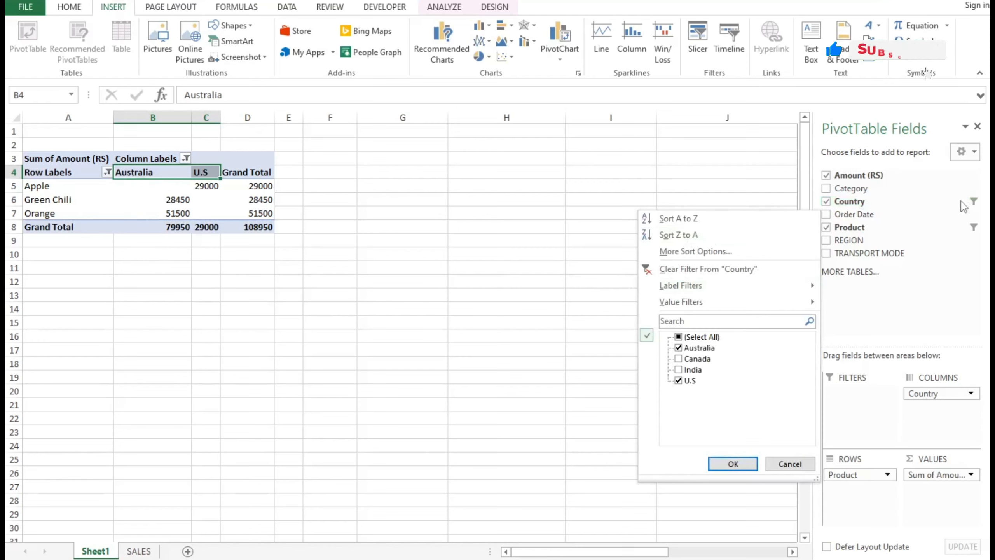
left_click(678, 358)
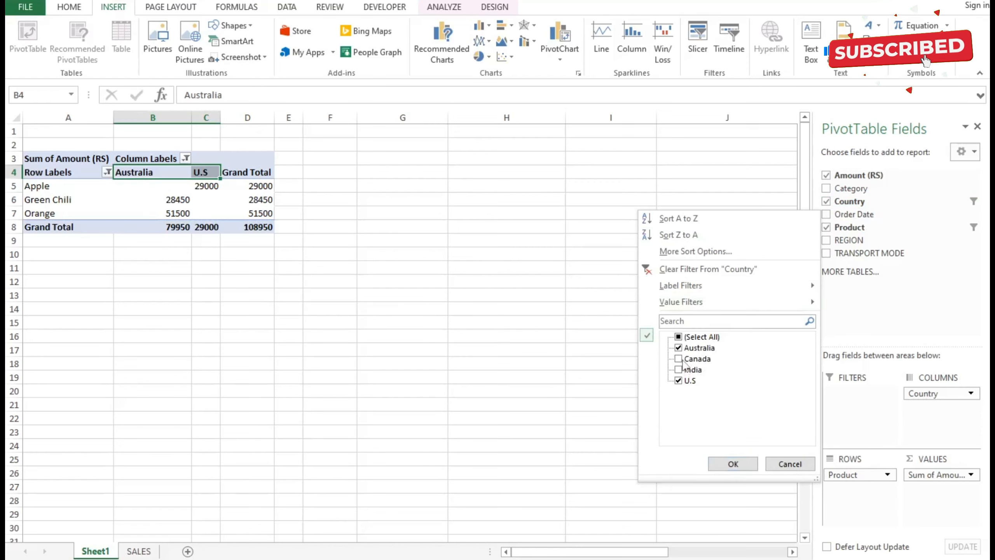
left_click(678, 370)
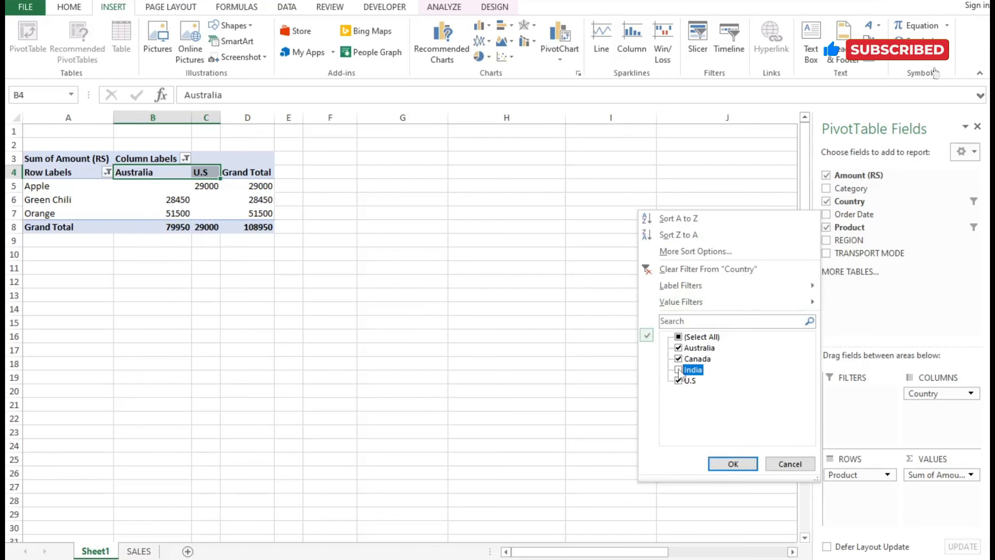
left_click(733, 464)
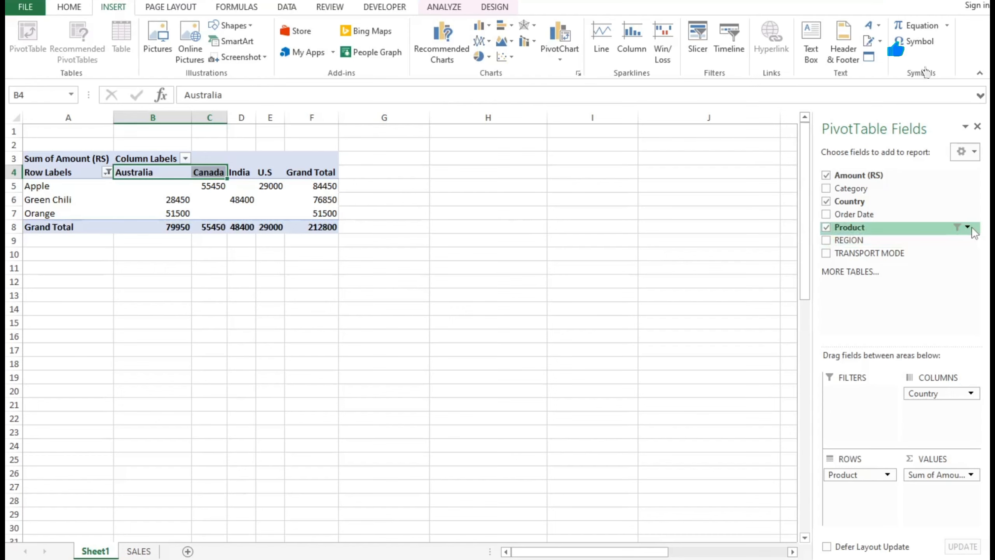
Remove the Product filter so that every product is included in the PivotTable.
left_click(968, 229)
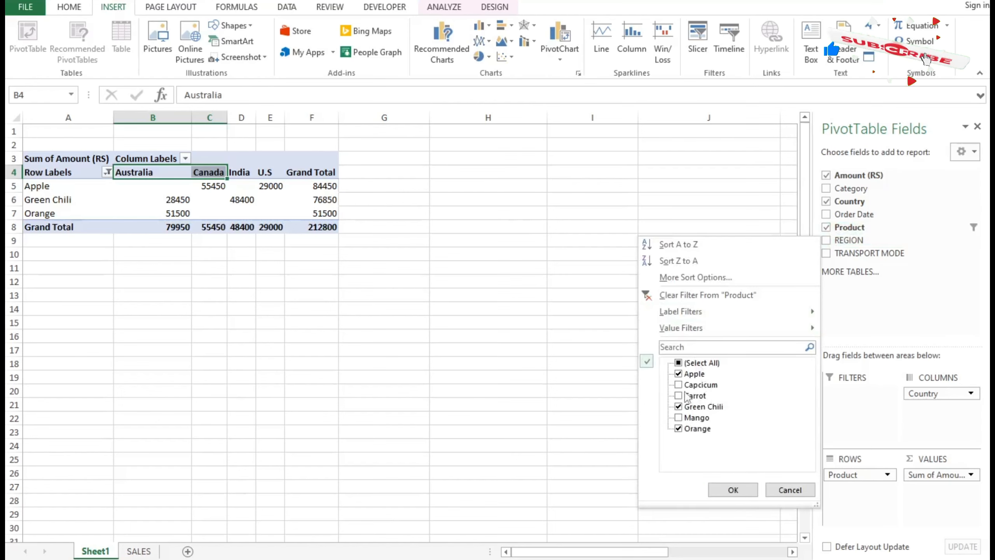
left_click(679, 362)
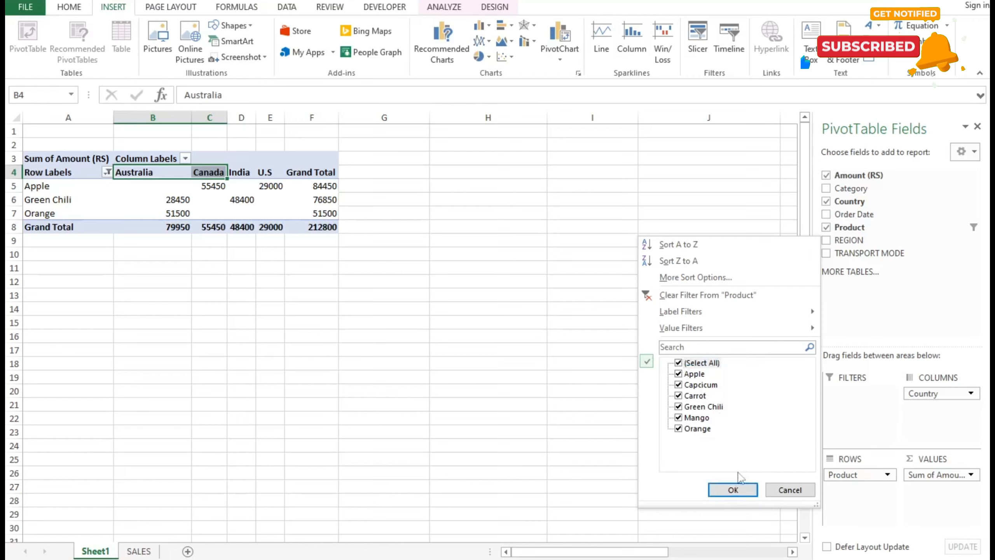
left_click(718, 297)
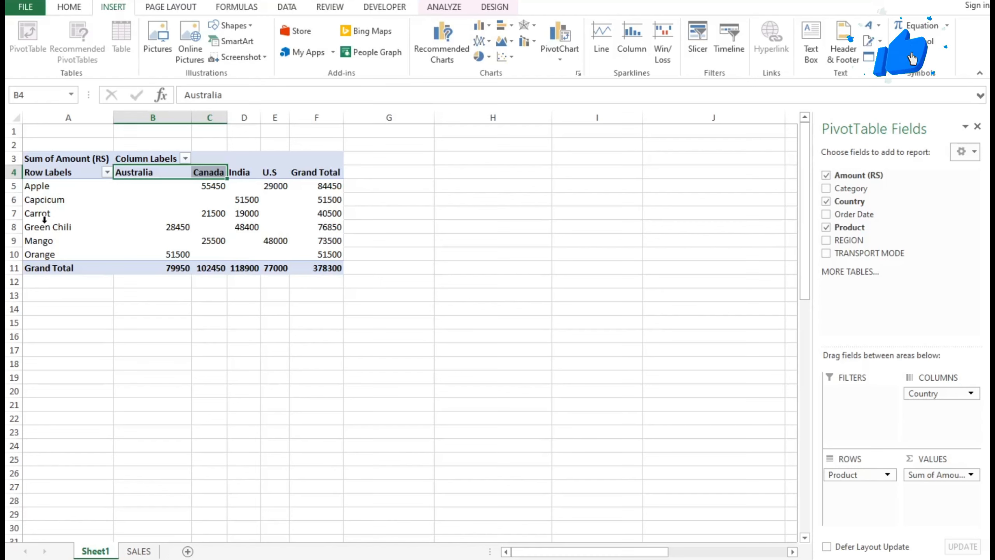
Review the sort and filter options for the Product row labels without applying any of them.
left_click(98, 191)
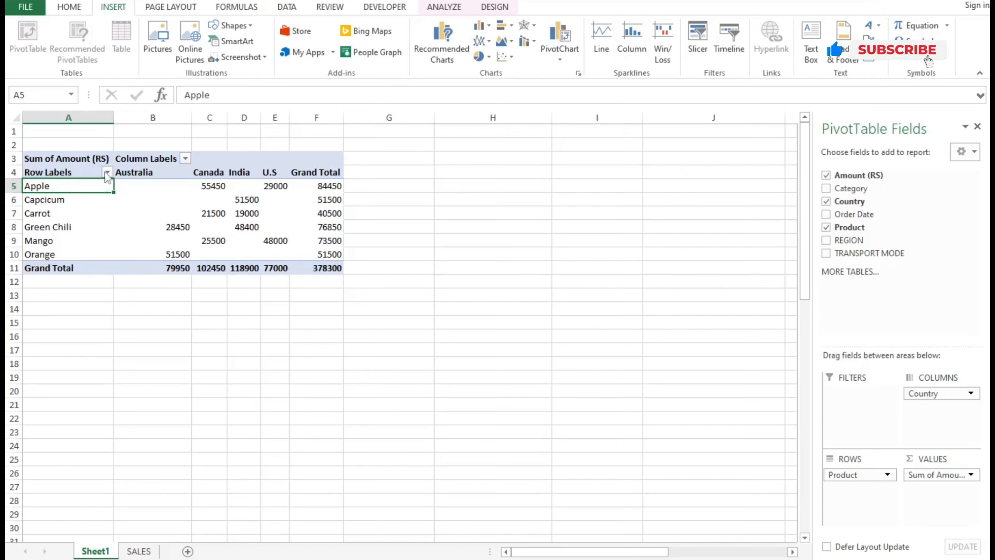
left_click(106, 173)
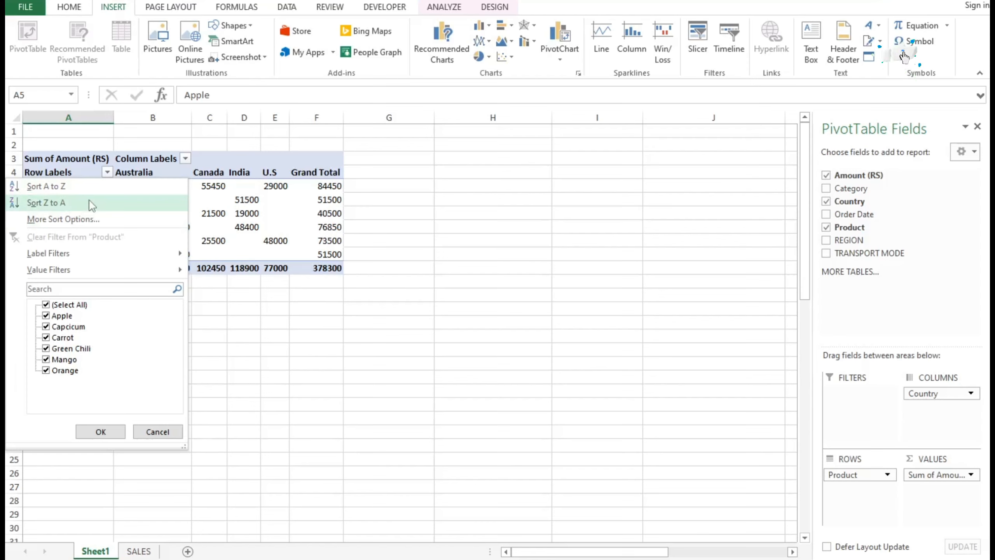
left_click(168, 431)
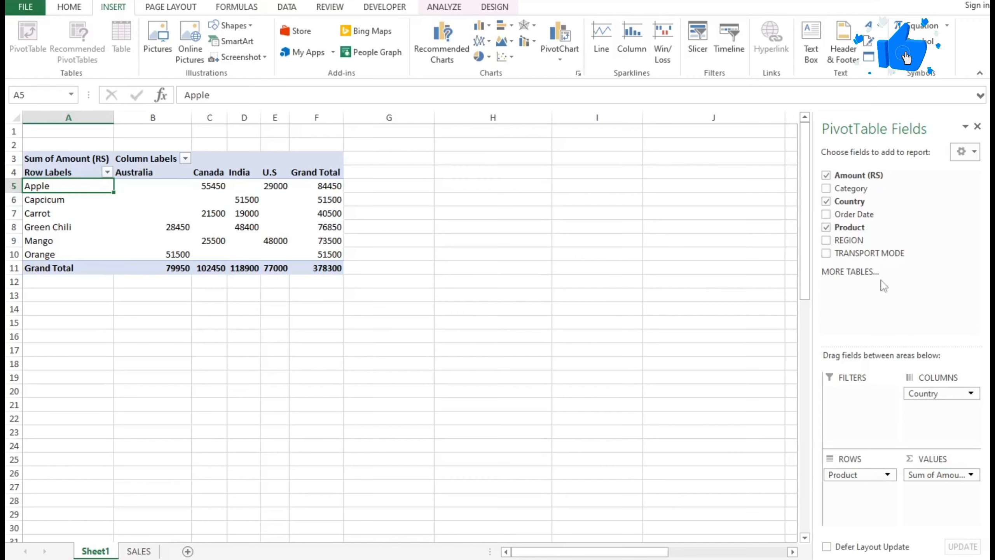
Add Category as the outer row field above Product and check the Fruits and Vegetable groups.
left_click_drag(858, 191, 866, 474)
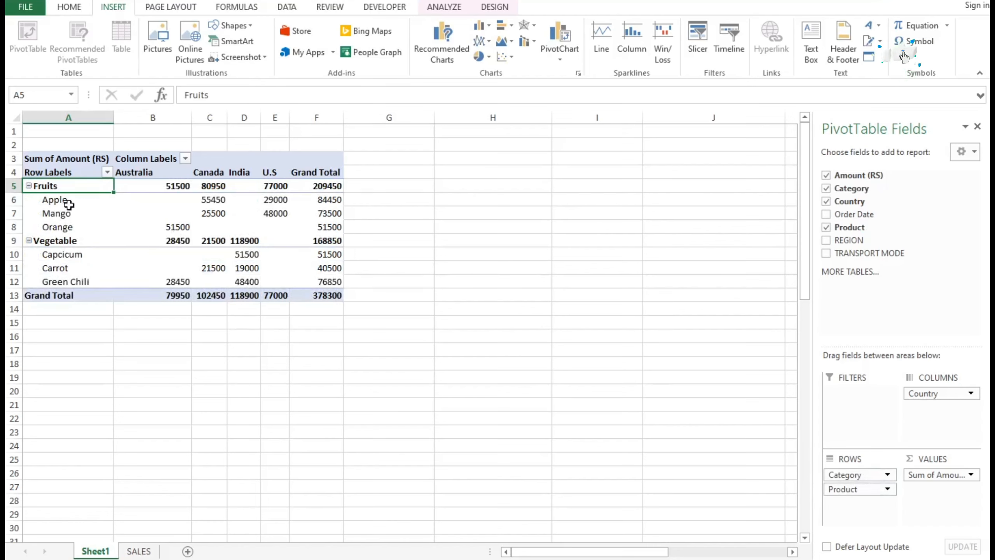
left_click(62, 239)
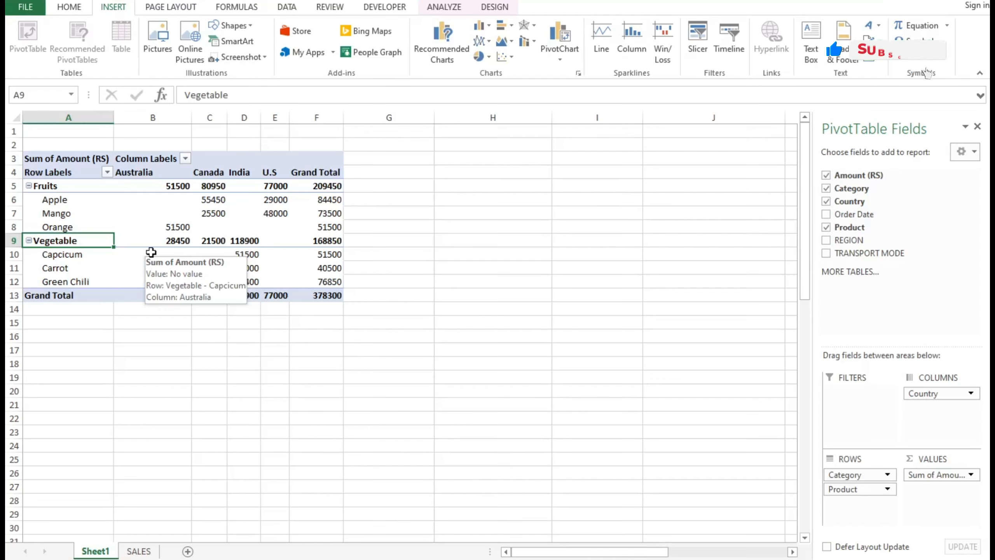
left_click(89, 190)
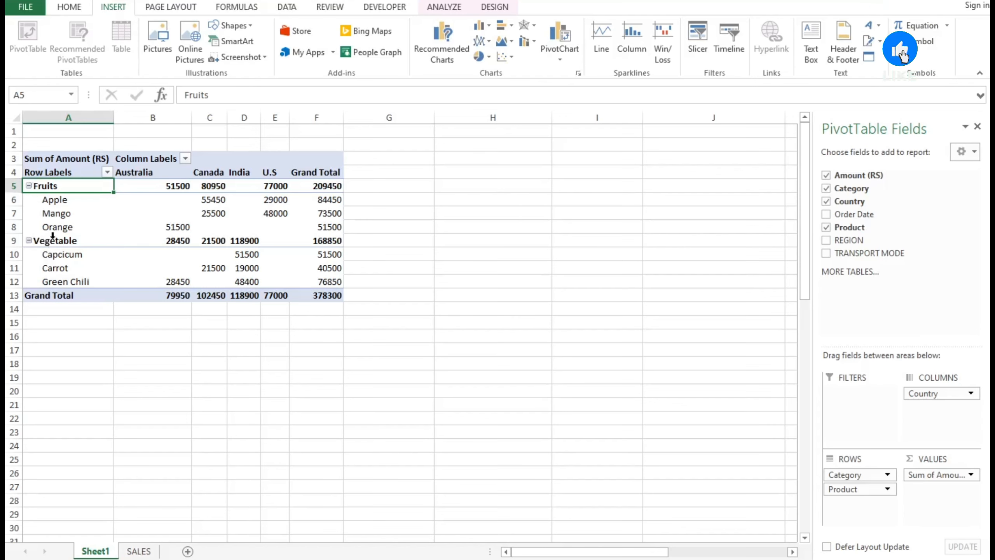
Collapse the Fruits and Vegetable groups and examine their totals for each country.
left_click(29, 186)
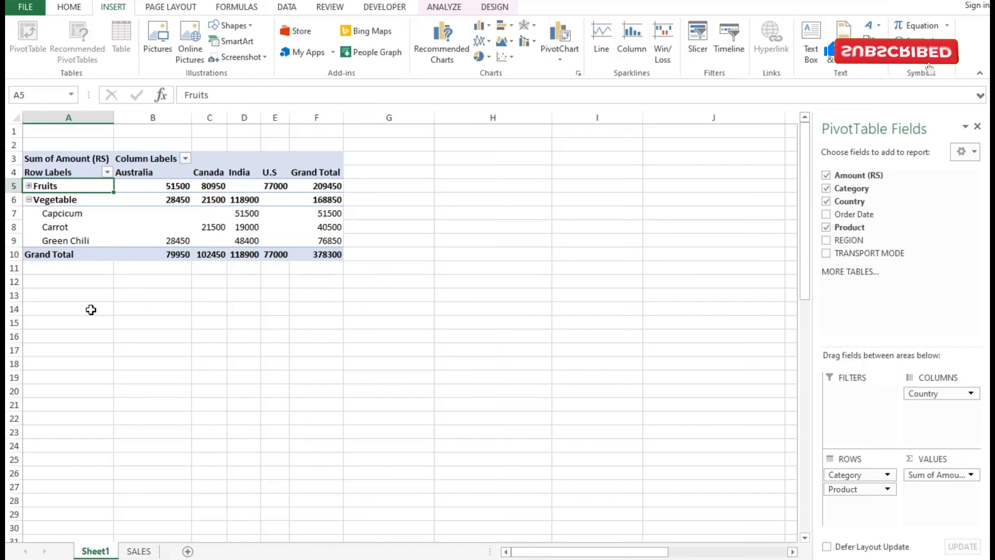
left_click(29, 200)
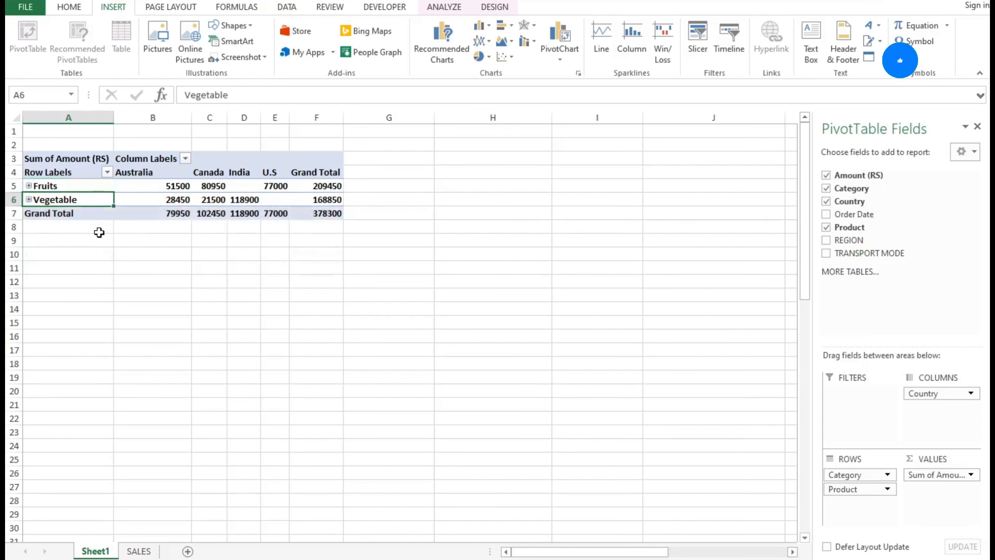
left_click(155, 182)
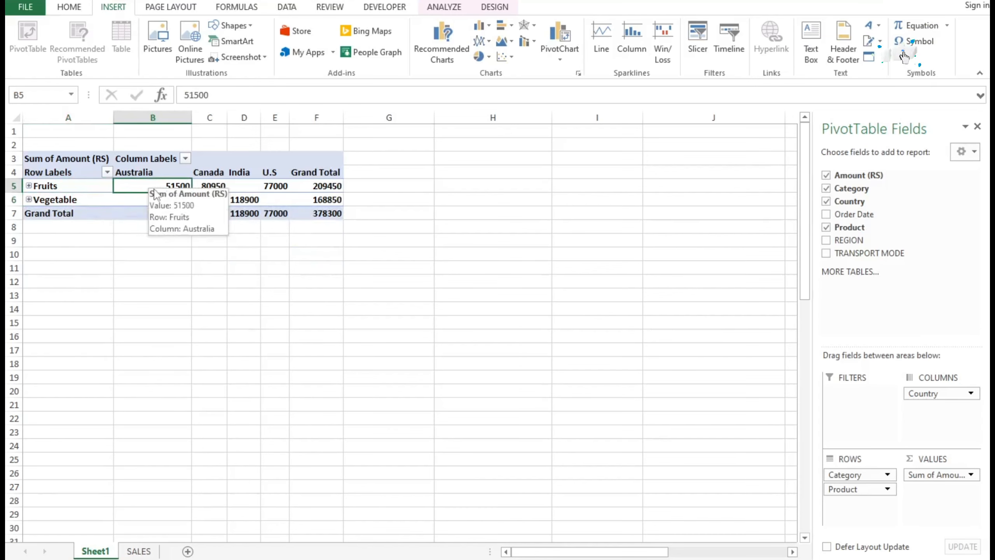
left_click(206, 186)
left_click(238, 185)
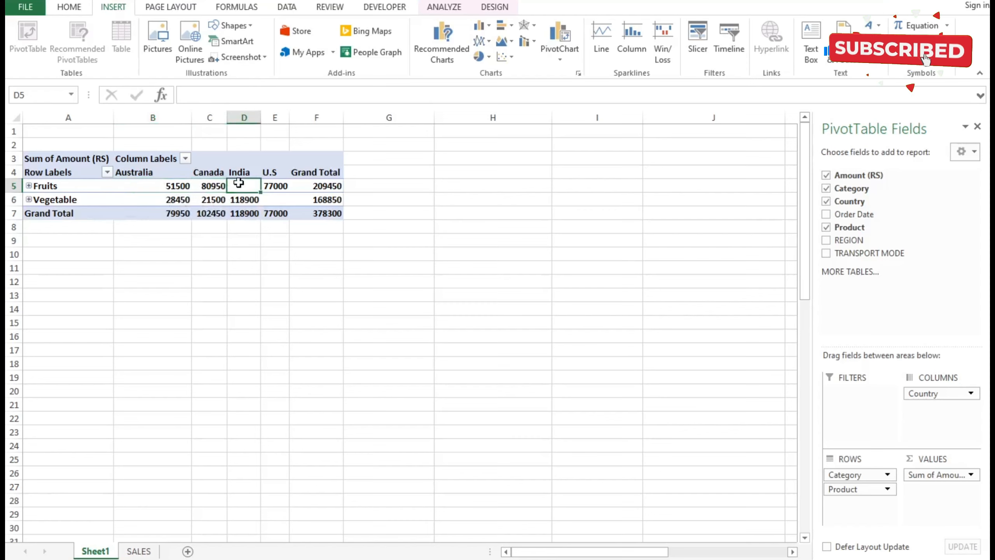
left_click(268, 185)
mouse_move(265, 182)
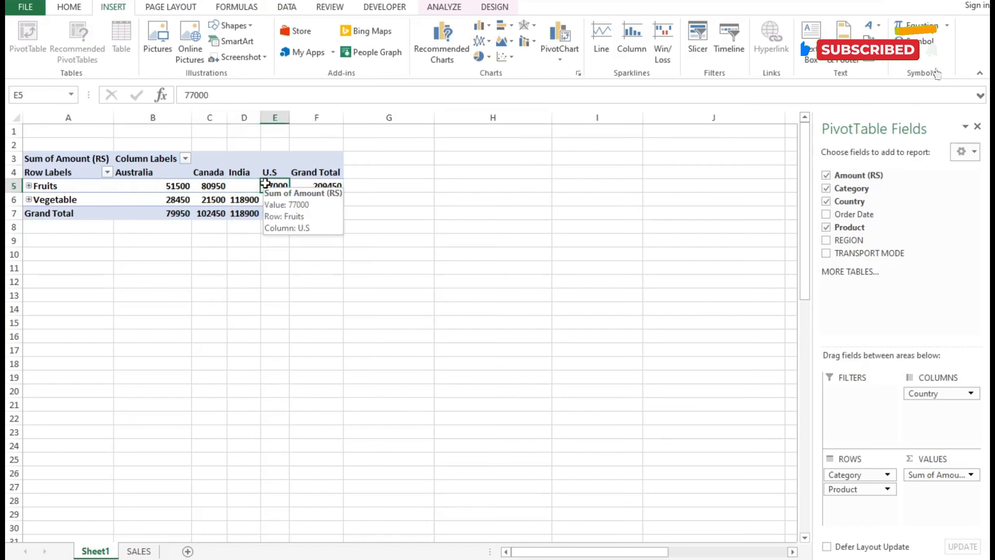
left_click(183, 208)
left_click(178, 190)
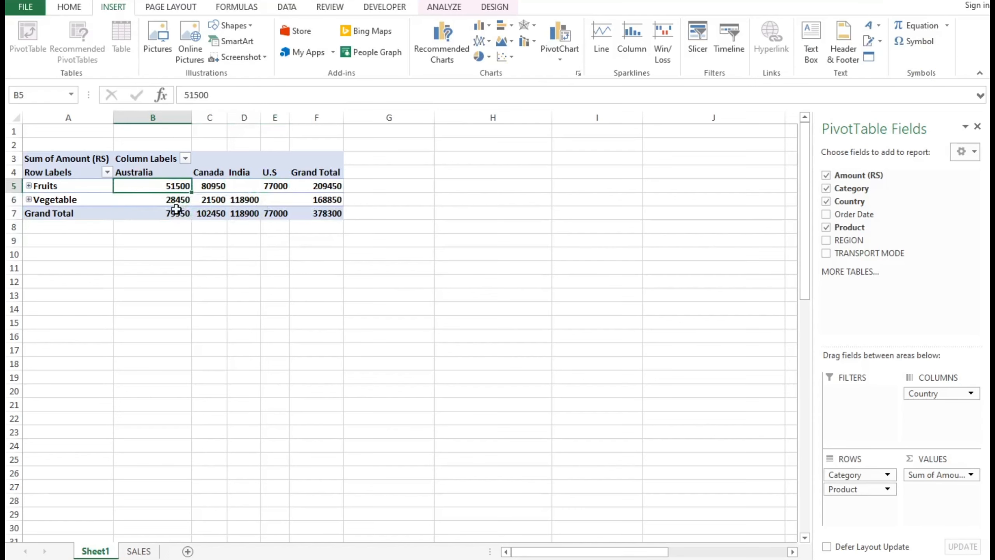
mouse_move(168, 213)
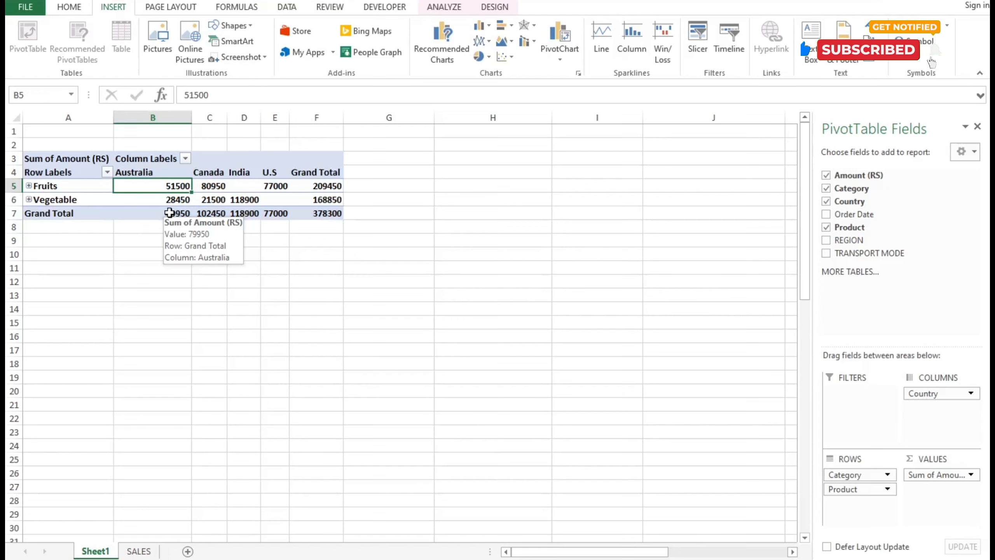
Expand the Vegetable and Fruits groups to list their individual products again.
left_click(29, 200)
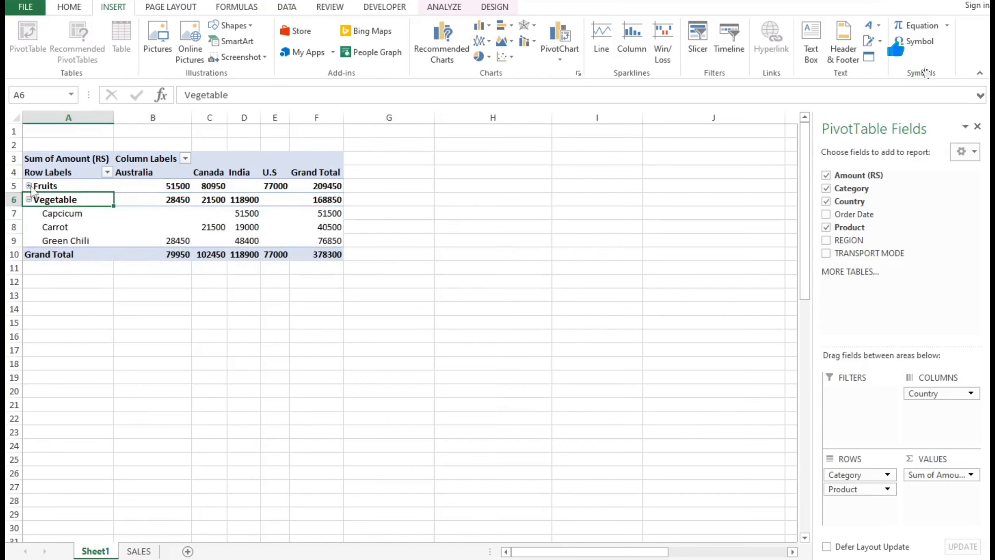
left_click(29, 186)
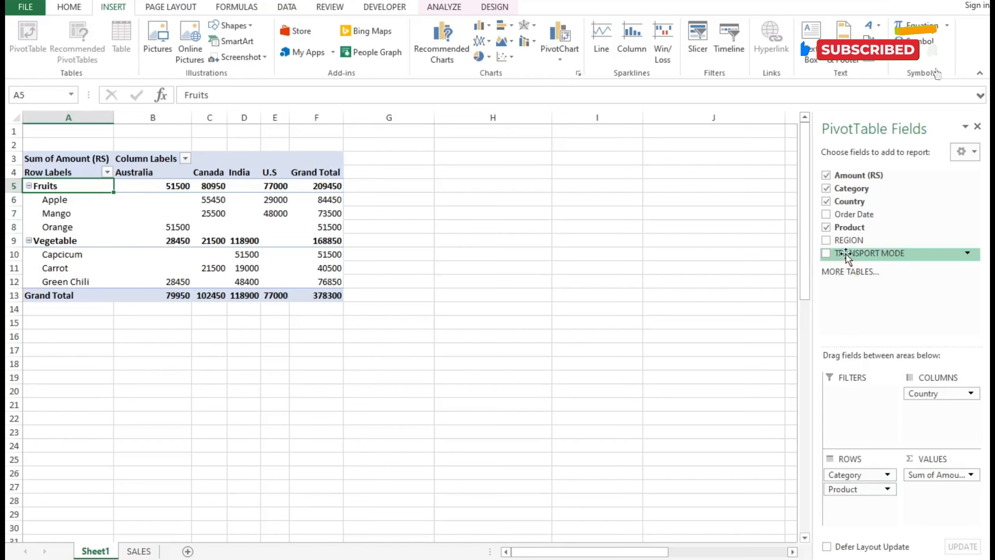
Add TRANSPORT MODE as a second column field beneath Country and look across the widened PivotTable.
left_click_drag(846, 253, 911, 343)
left_click_drag(930, 397, 934, 407)
left_click_drag(662, 552, 532, 550)
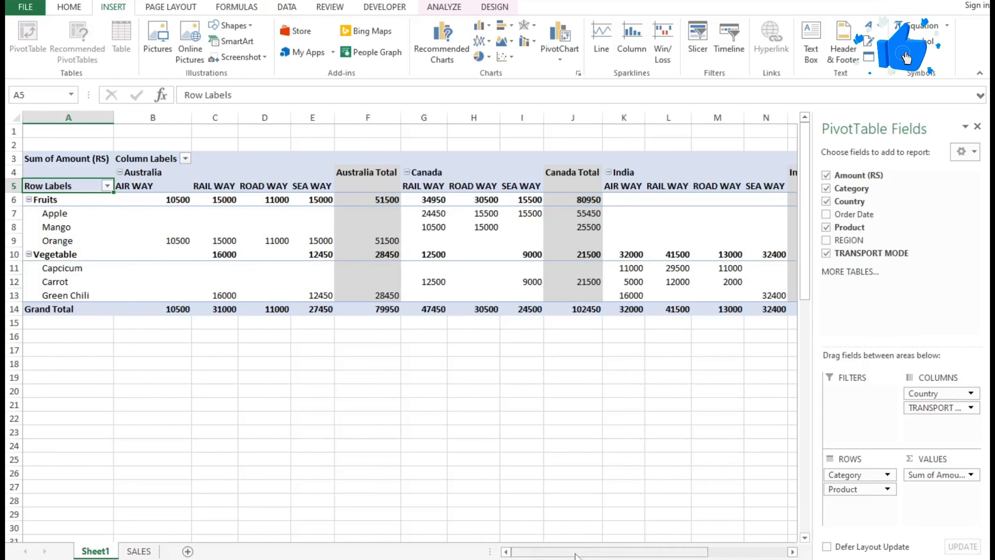
mouse_move(558, 554)
left_mouse_down()
mouse_move(631, 554)
mouse_move(556, 553)
left_mouse_up()
mouse_move(409, 240)
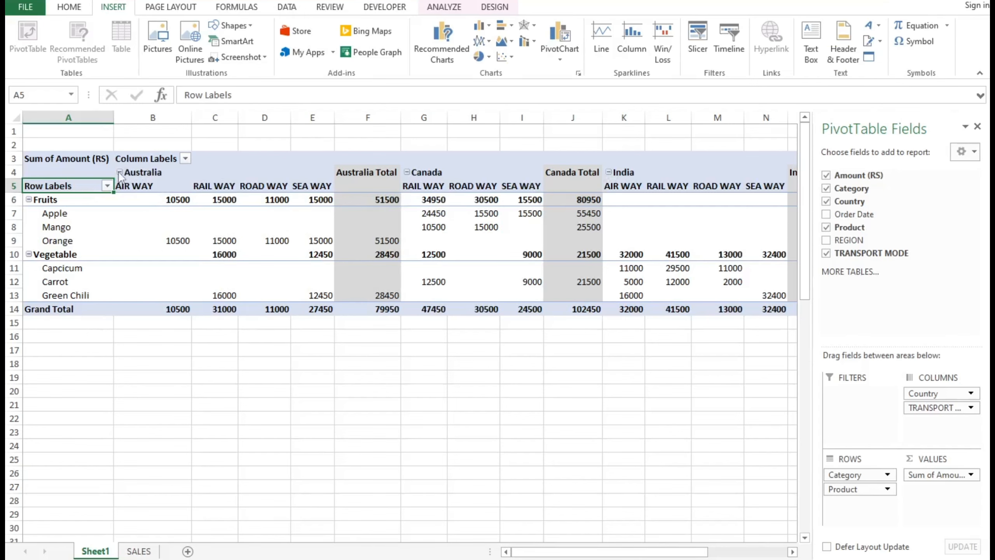
Collapse the transport mode columns under Australia, Canada, India and U.S so each country has a single column.
left_click_drag(120, 181, 299, 186)
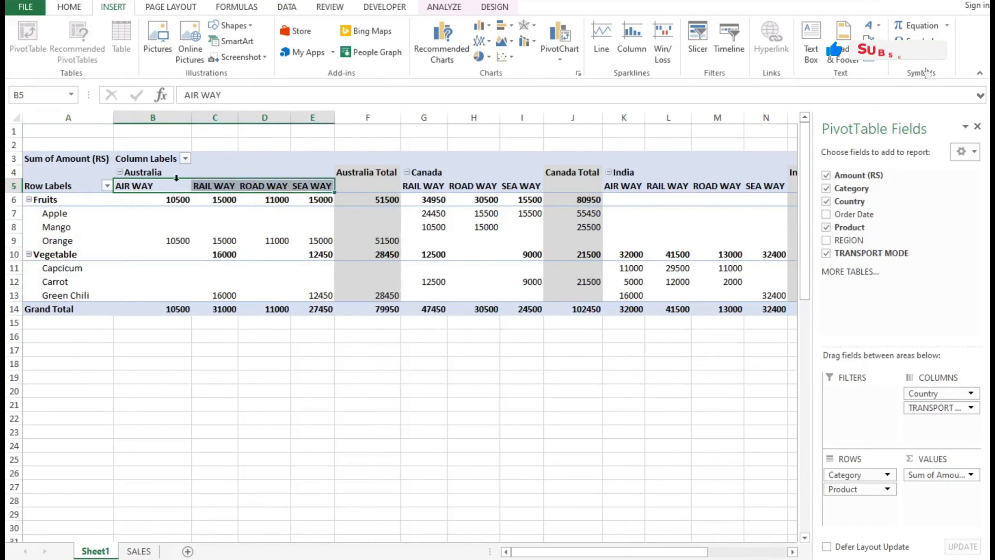
left_click(119, 172)
left_click(198, 172)
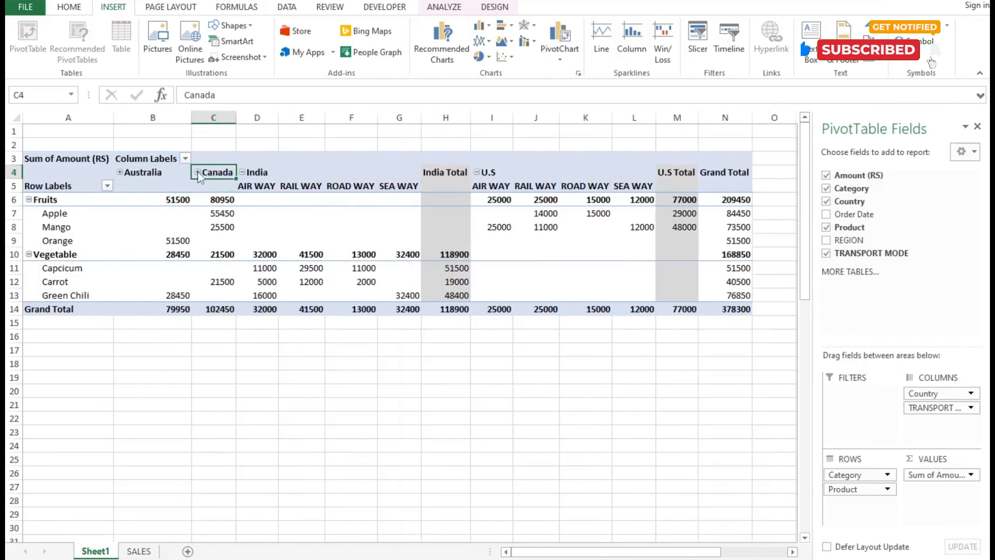
left_click(242, 172)
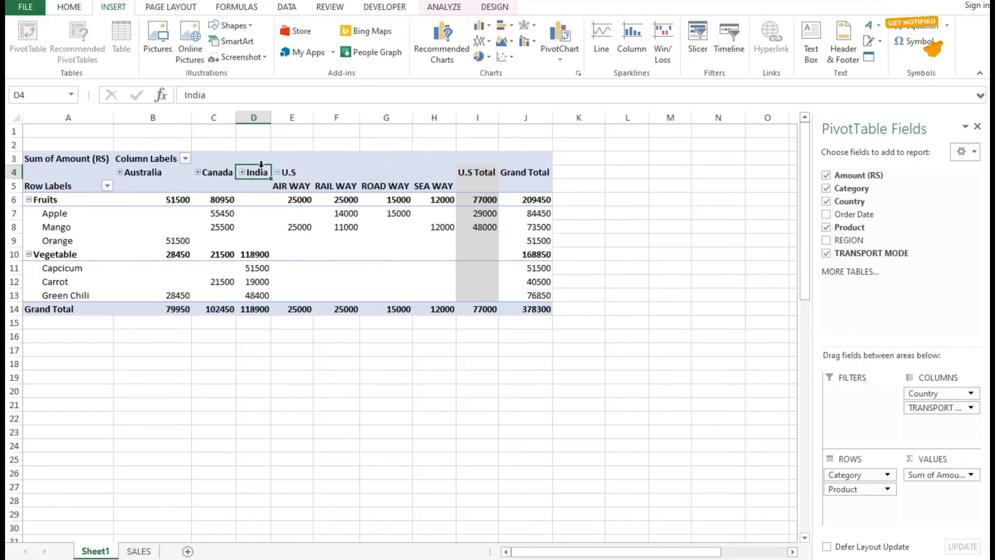
left_click(276, 172)
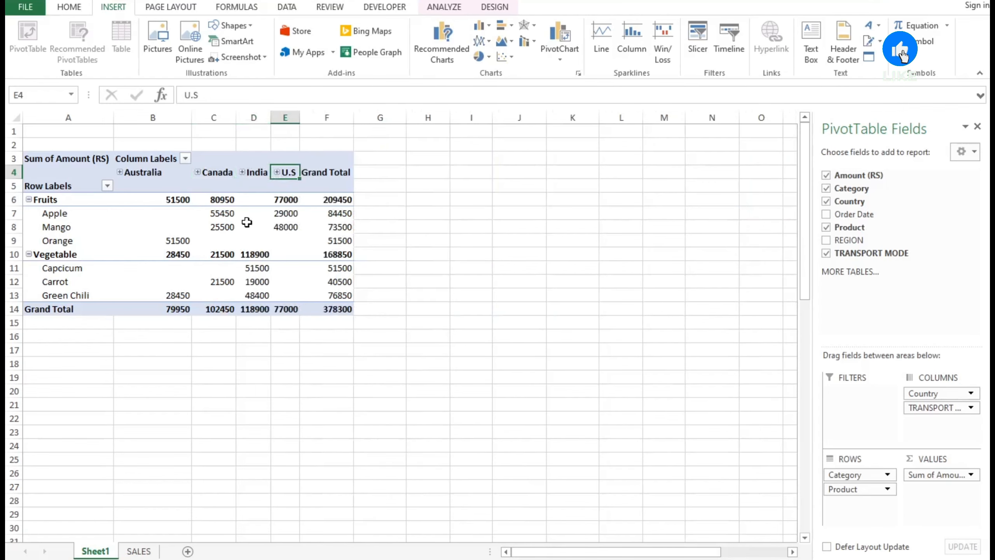
Examine India's vegetable amounts by transport mode by expanding the India column temporarily.
mouse_move(215, 229)
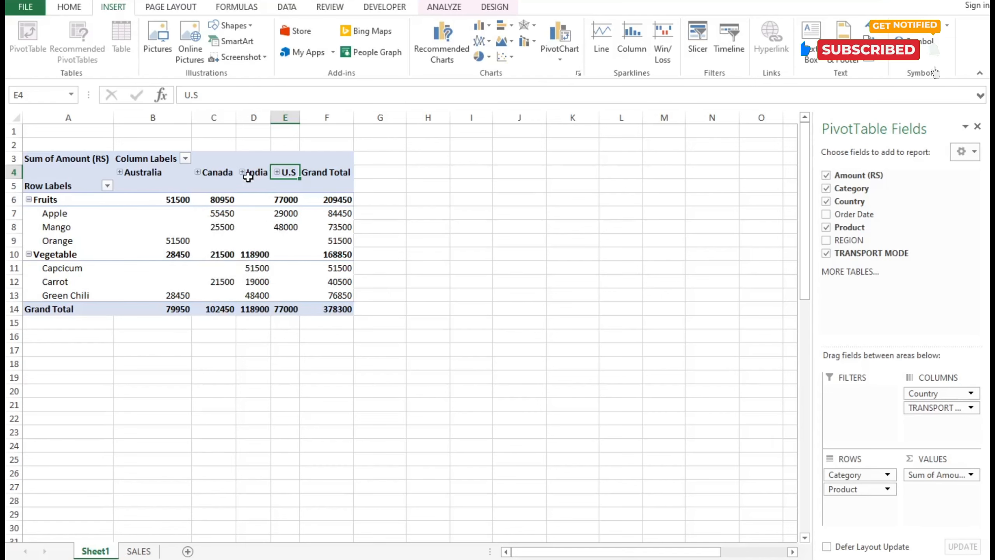
left_click_drag(261, 260, 256, 294)
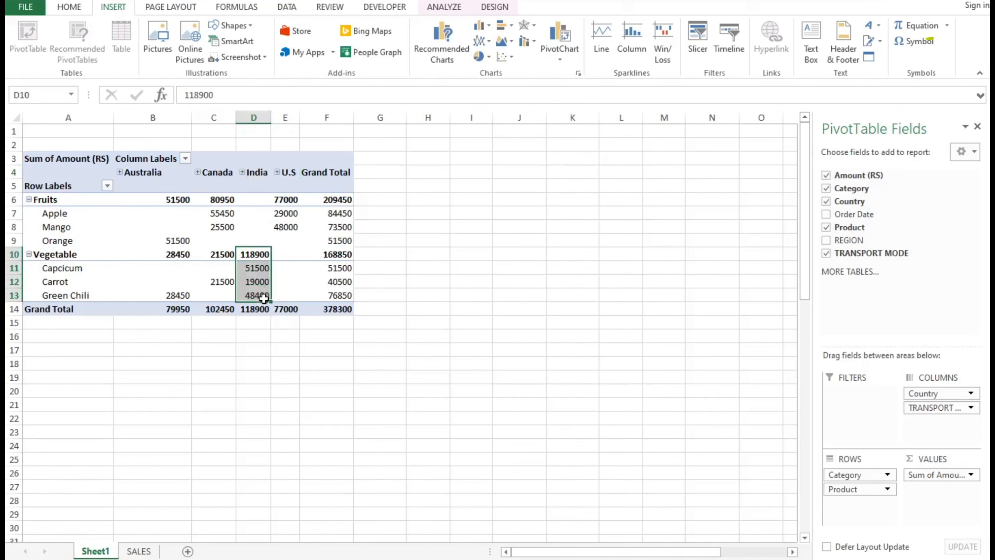
left_click(243, 173)
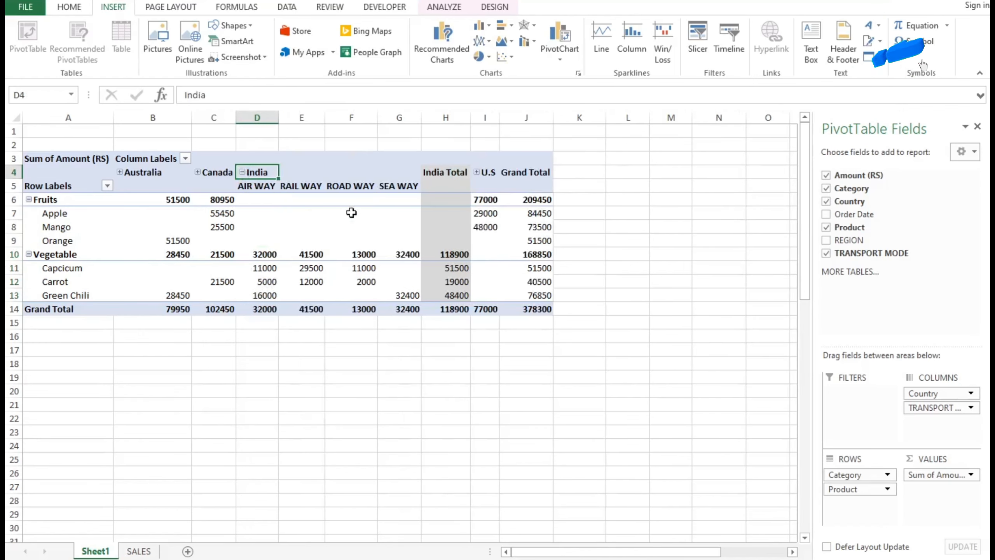
left_click_drag(255, 185, 392, 300)
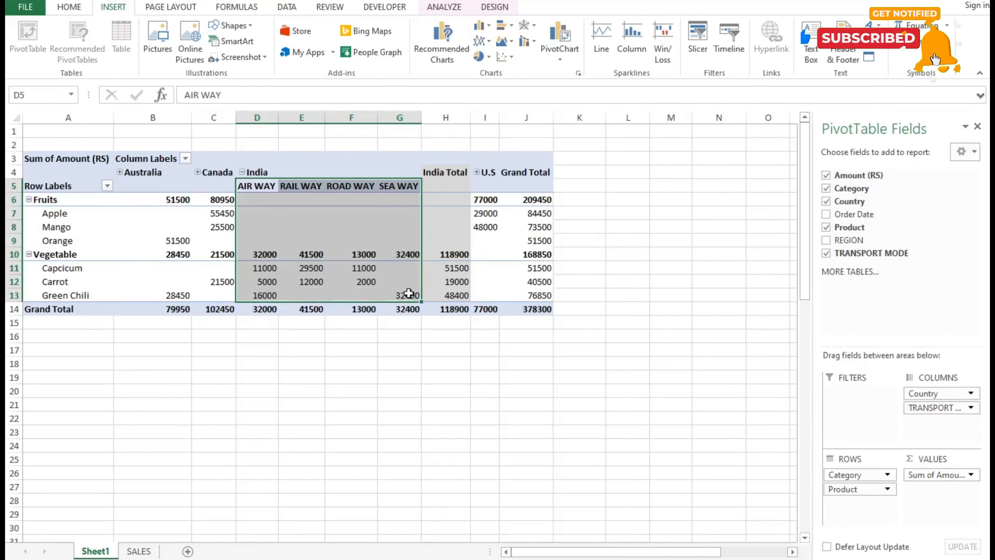
left_click(242, 172)
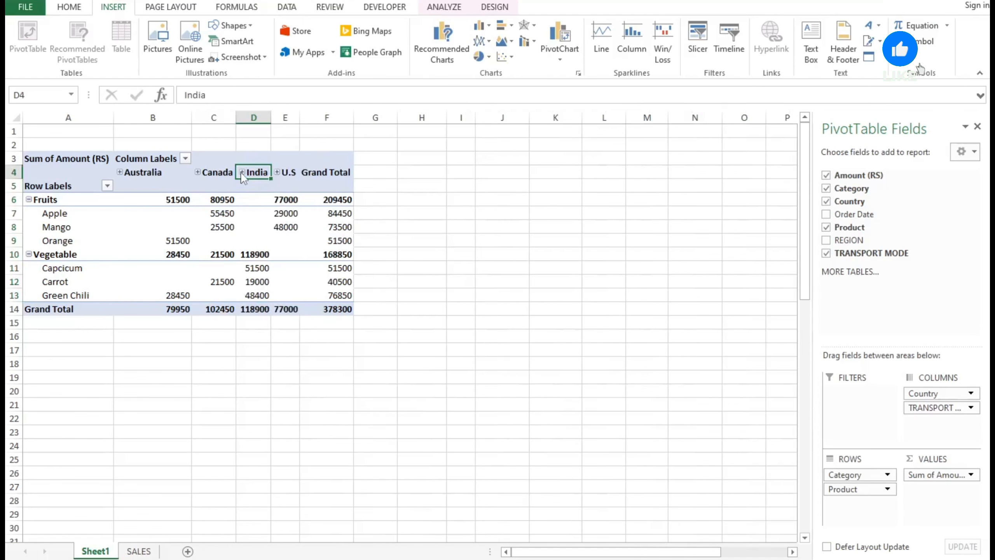
left_click(107, 186)
left_click(211, 208)
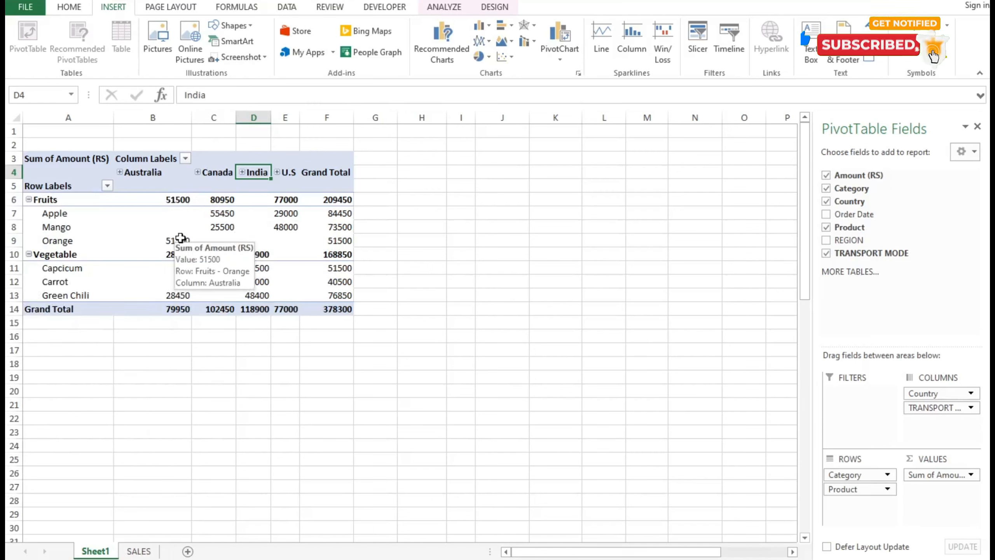
left_click(219, 227)
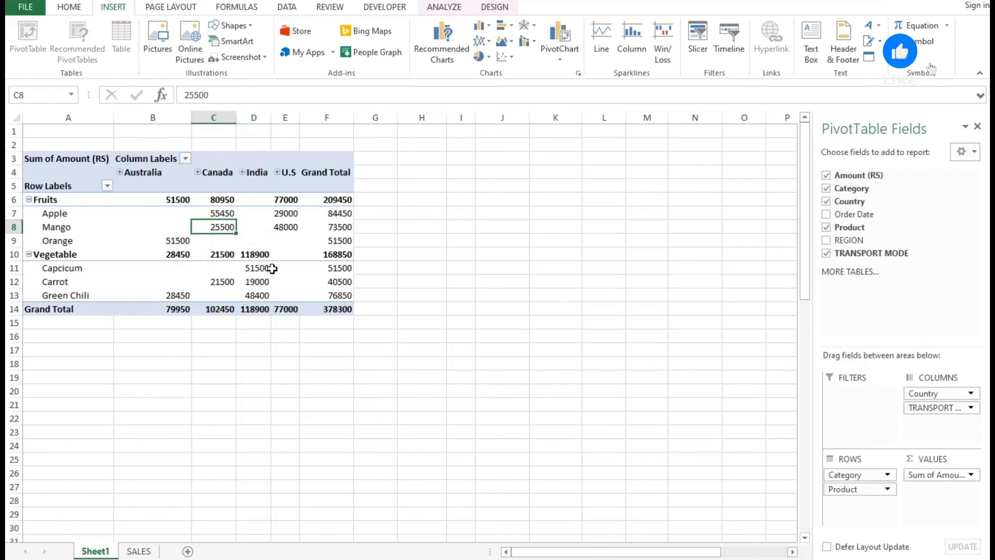